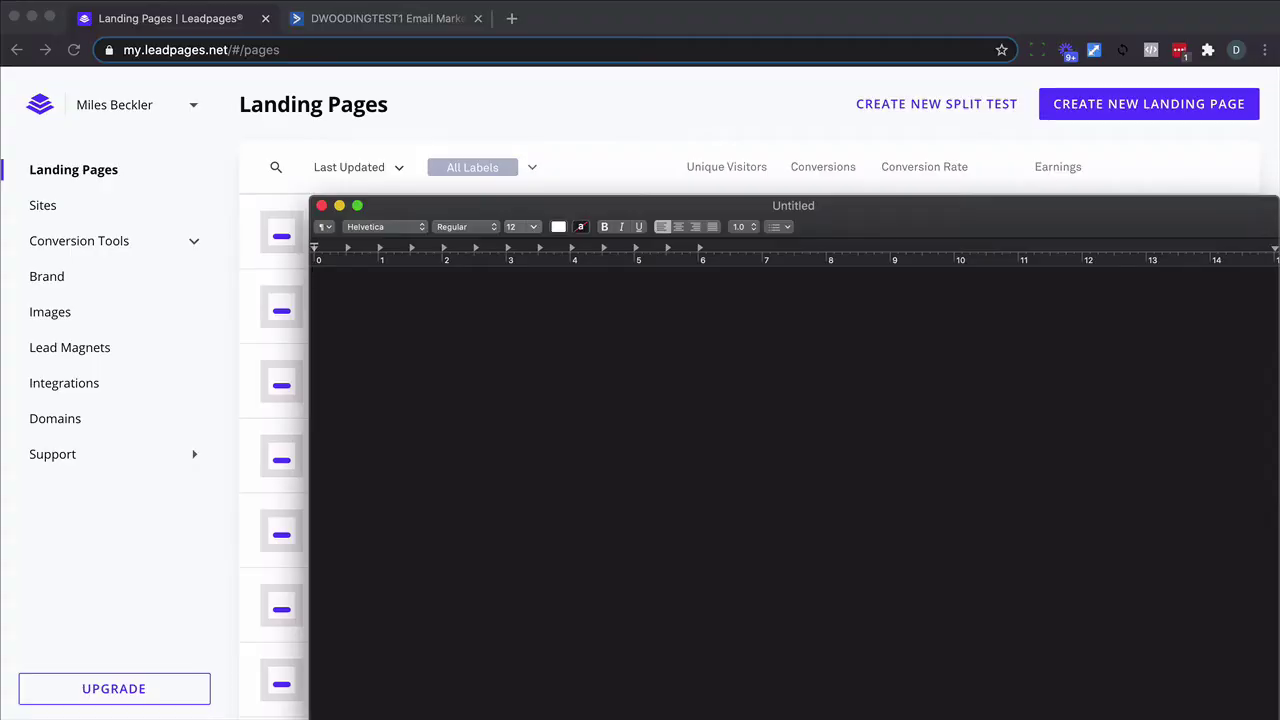
Open Leadpages' Connect New Account form for ActiveCampaign, then switch to the ActiveCampaign tab.
click(58, 386)
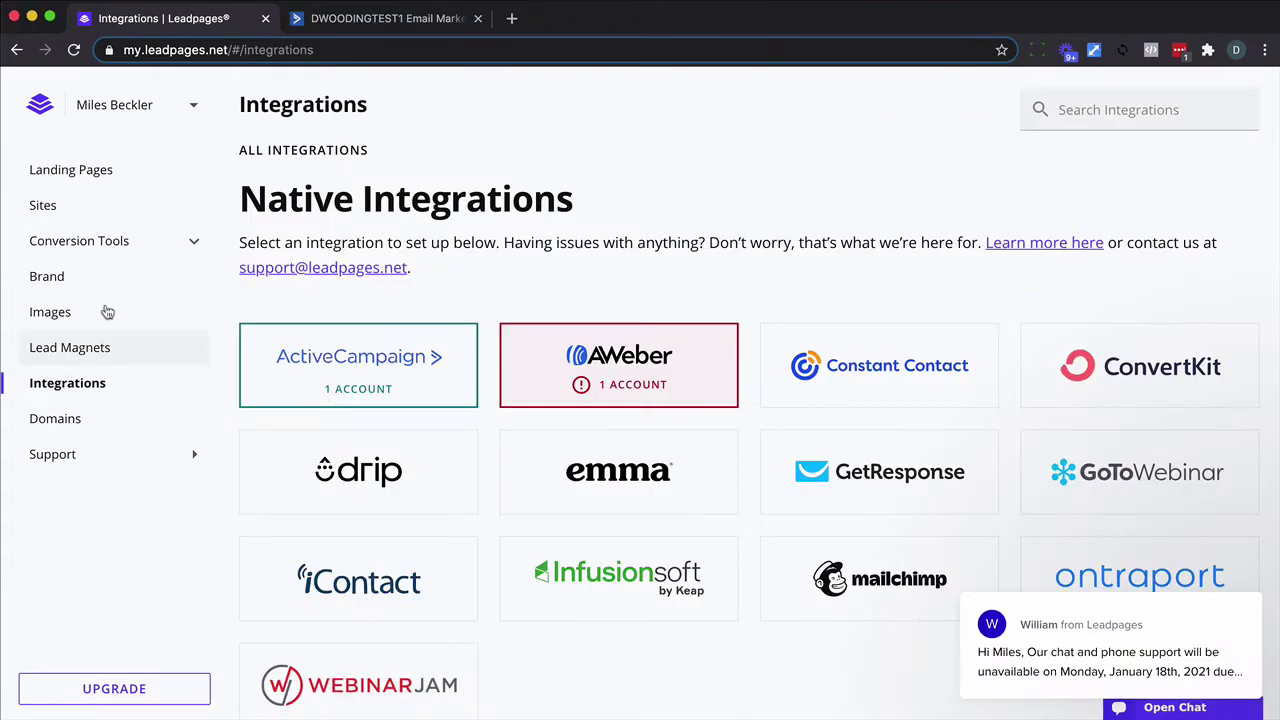
click(305, 378)
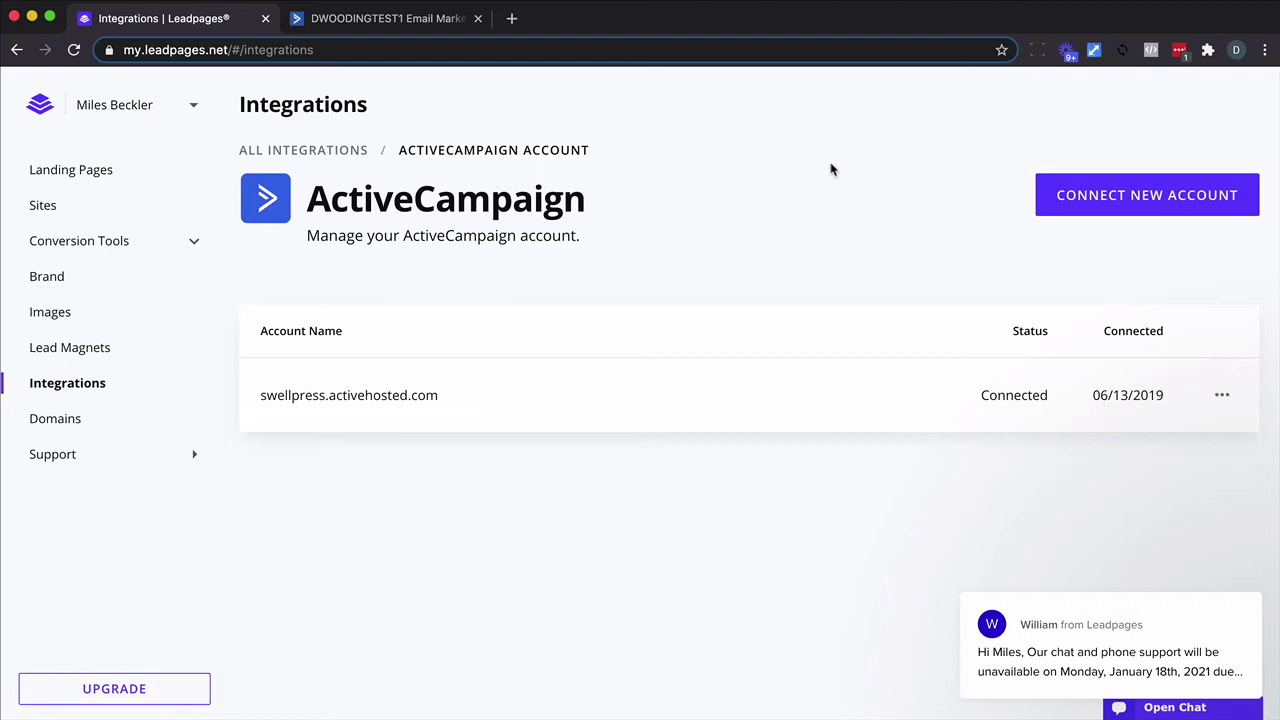
click(1122, 205)
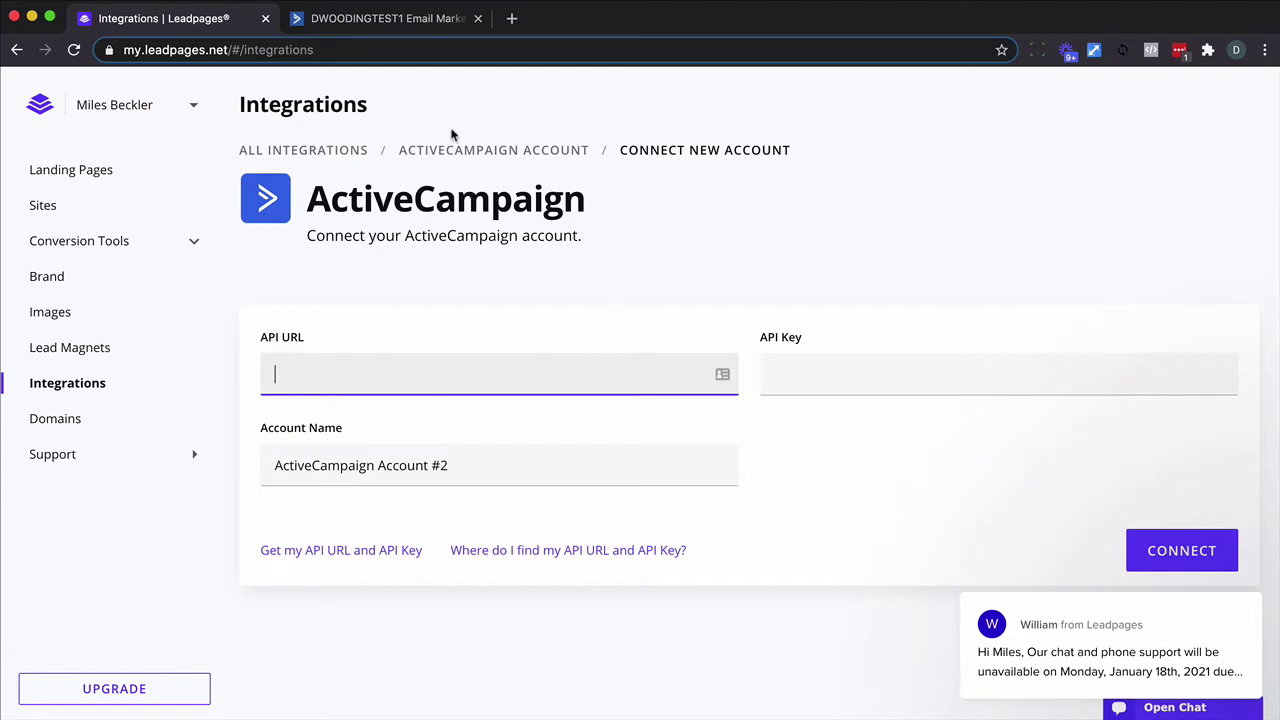
click(407, 28)
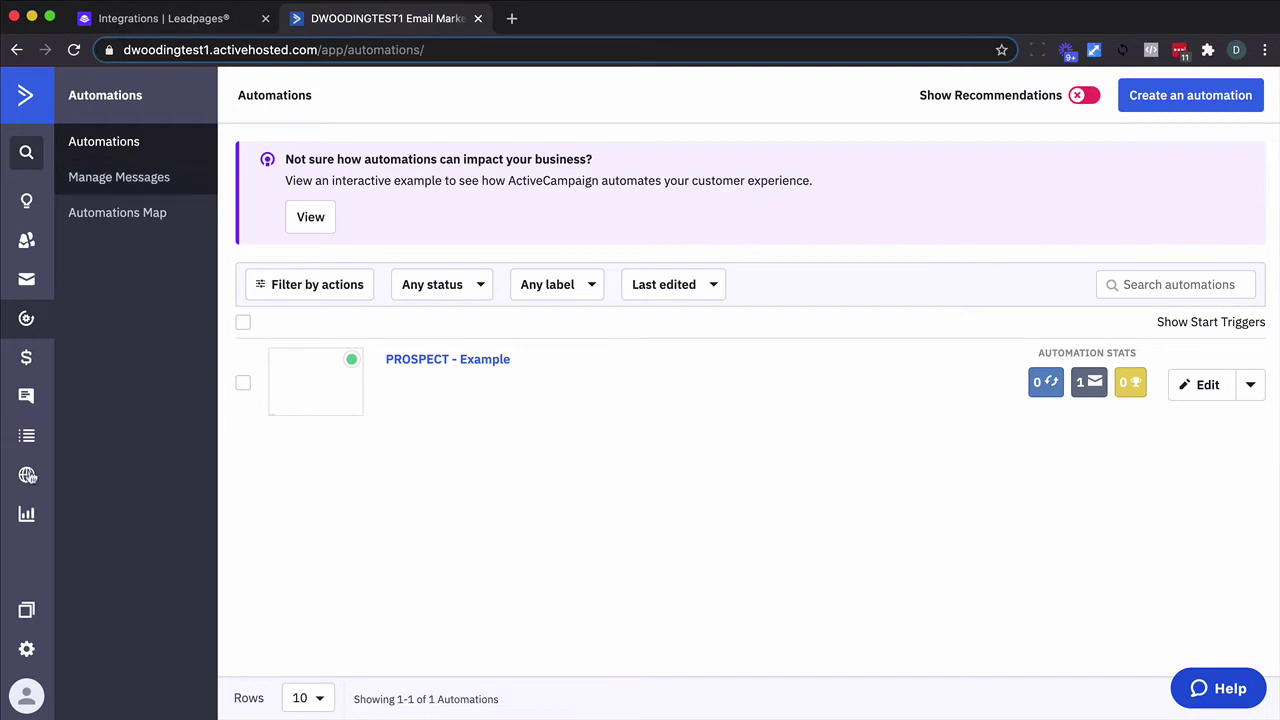
Copy the API Access URL from ActiveCampaign's Settings > Developer page.
click(27, 648)
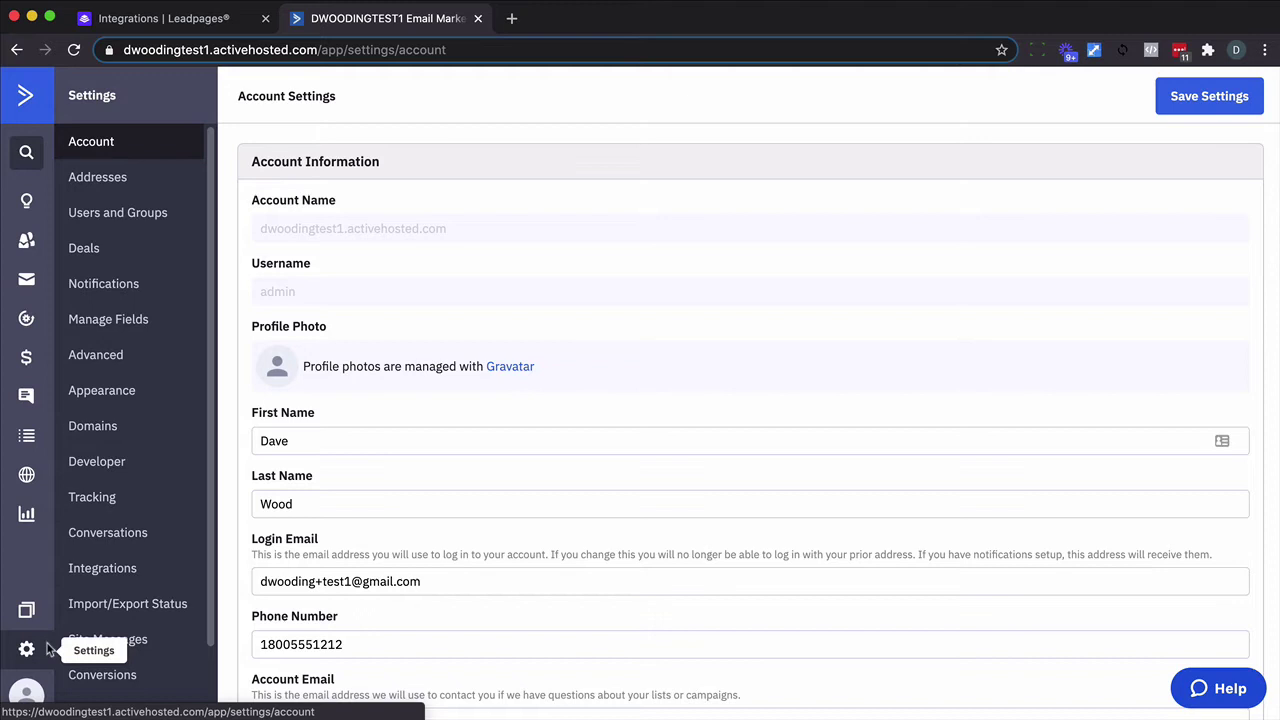
click(100, 474)
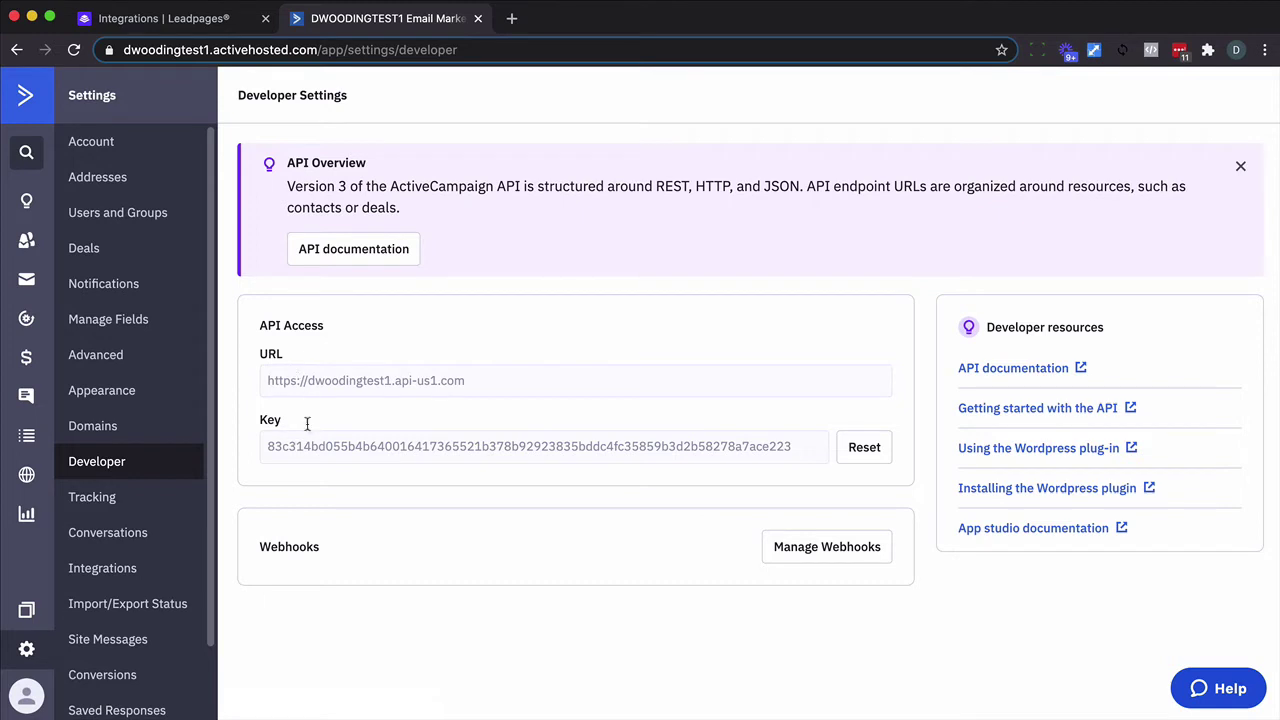
triple_click(354, 381)
key(super+c)
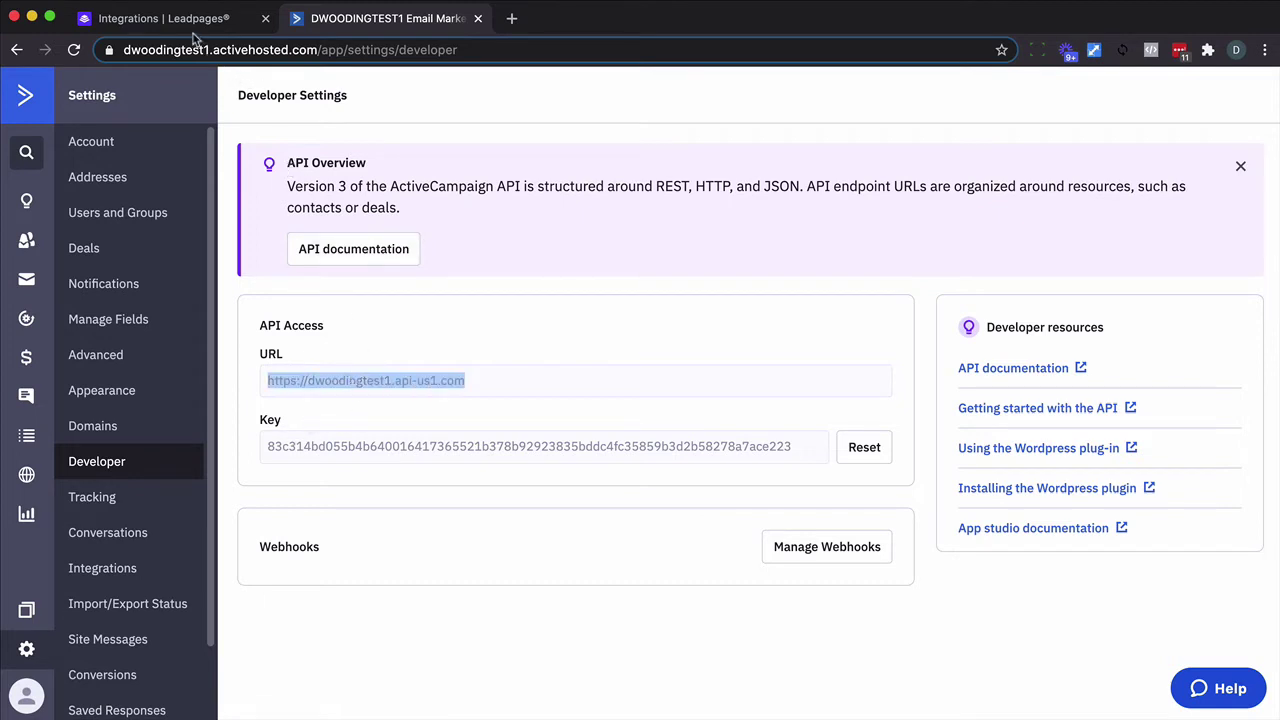
Fill Leadpages' connection form with the ActiveCampaign API URL and API key.
click(160, 18)
click(371, 377)
key(super+v)
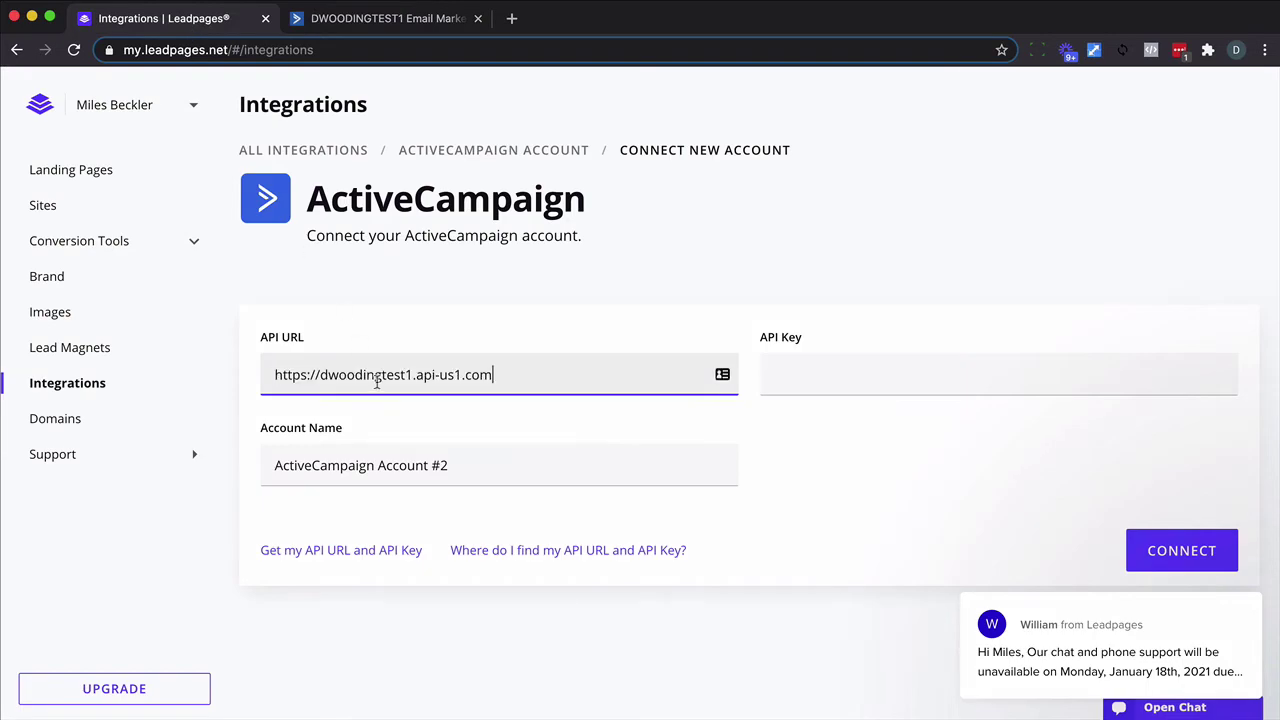
click(402, 18)
double_click(358, 445)
key(ctrl+c)
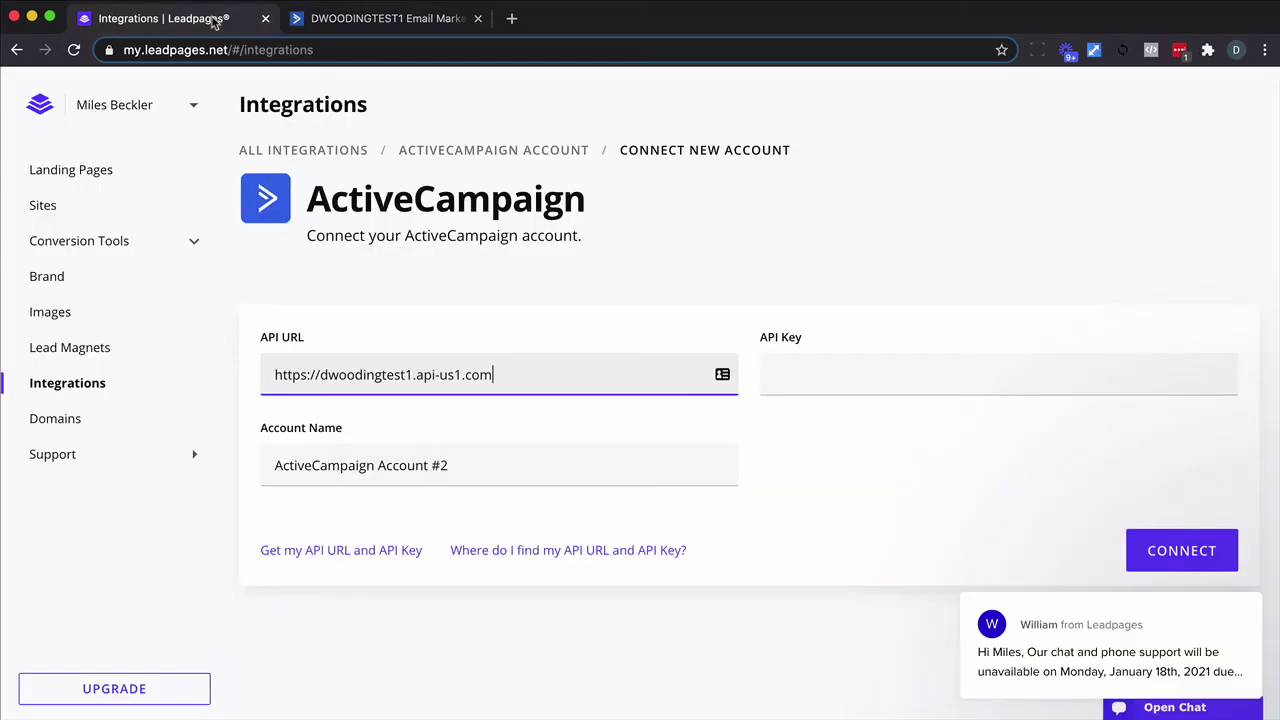
click(217, 20)
click(792, 378)
key(ctrl+v)
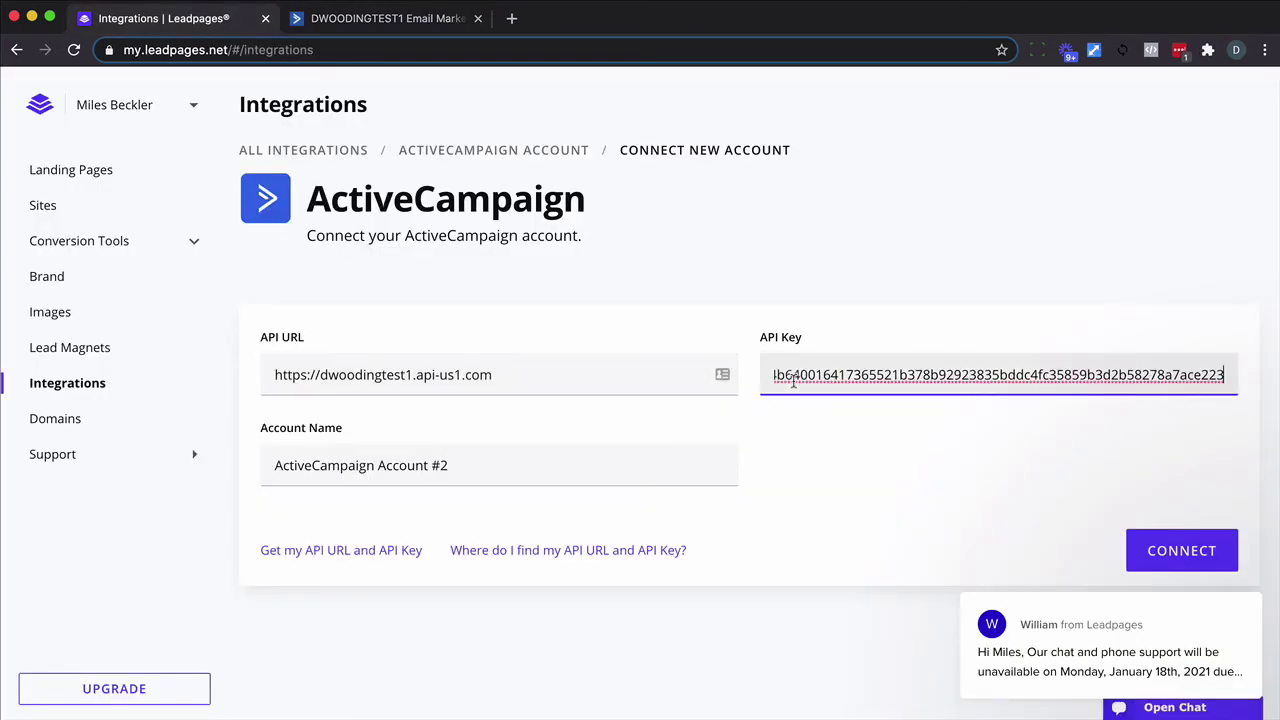
Replace the account name with the owner's first name and connect the account.
double_click(521, 457)
triple_click(521, 457)
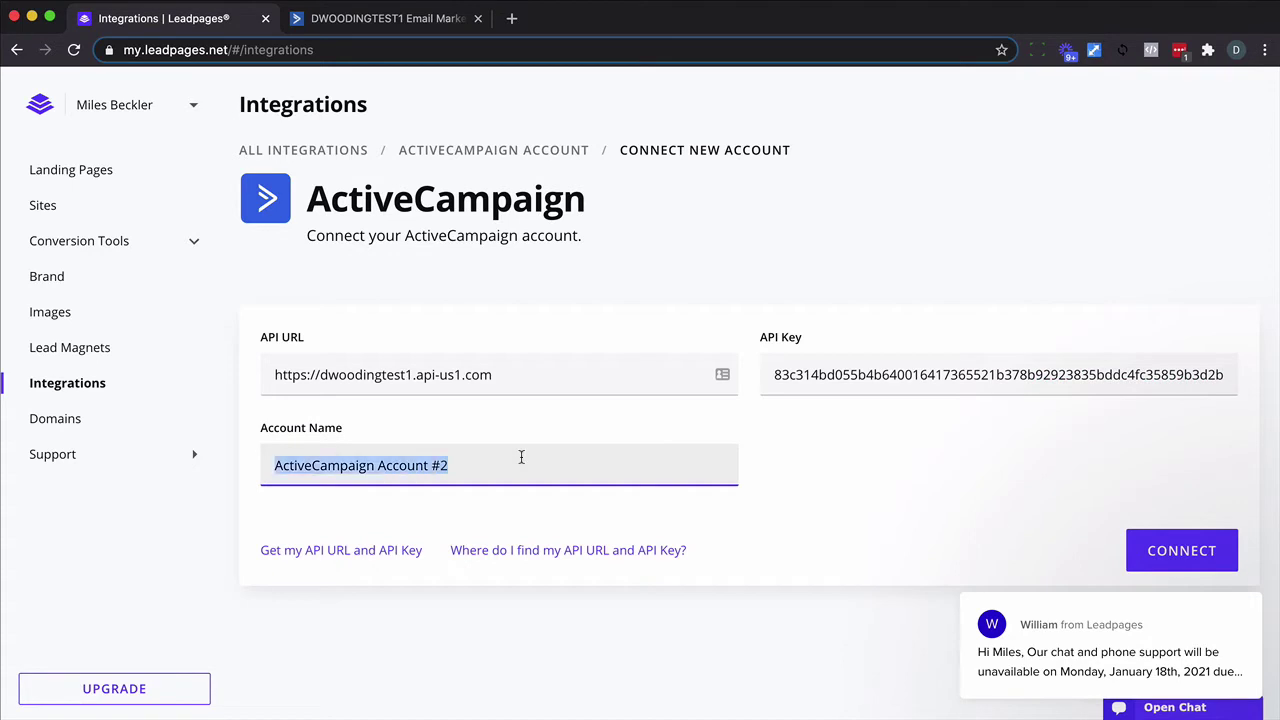
text(Dave)
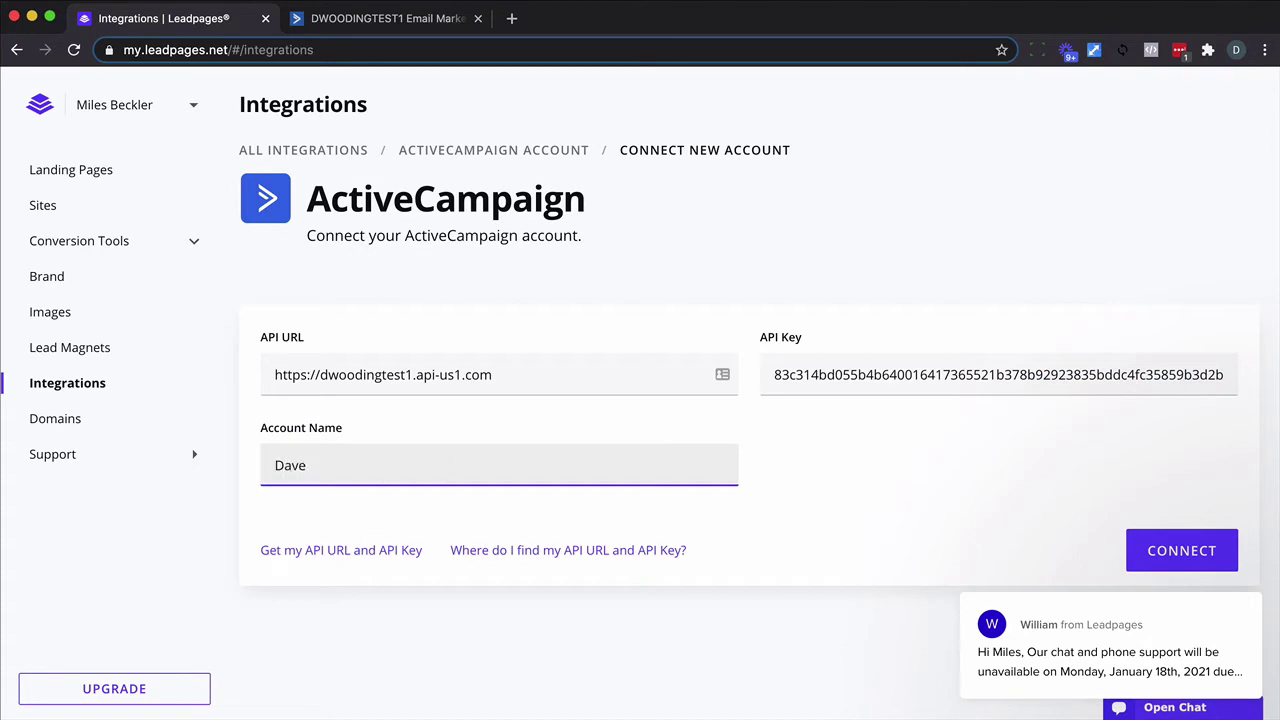
click(1155, 554)
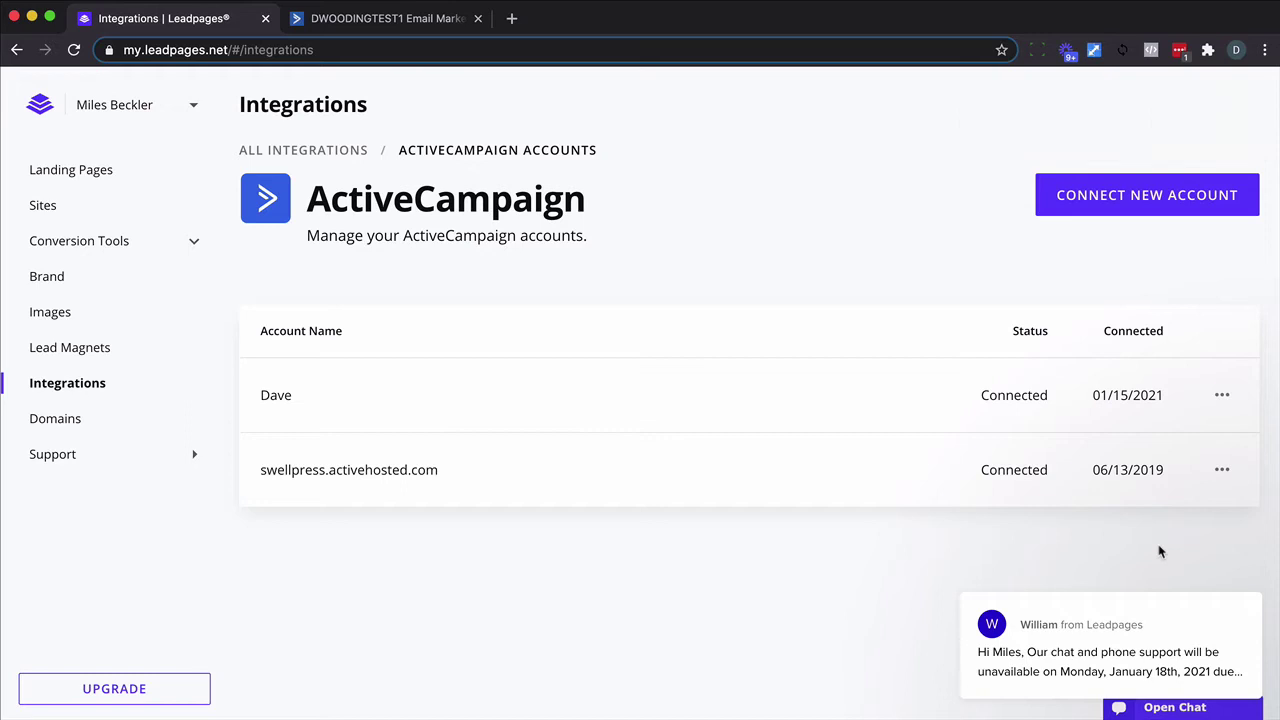
Create a landing page named 'Example' from the Super Basic Squeeze Page template.
click(100, 172)
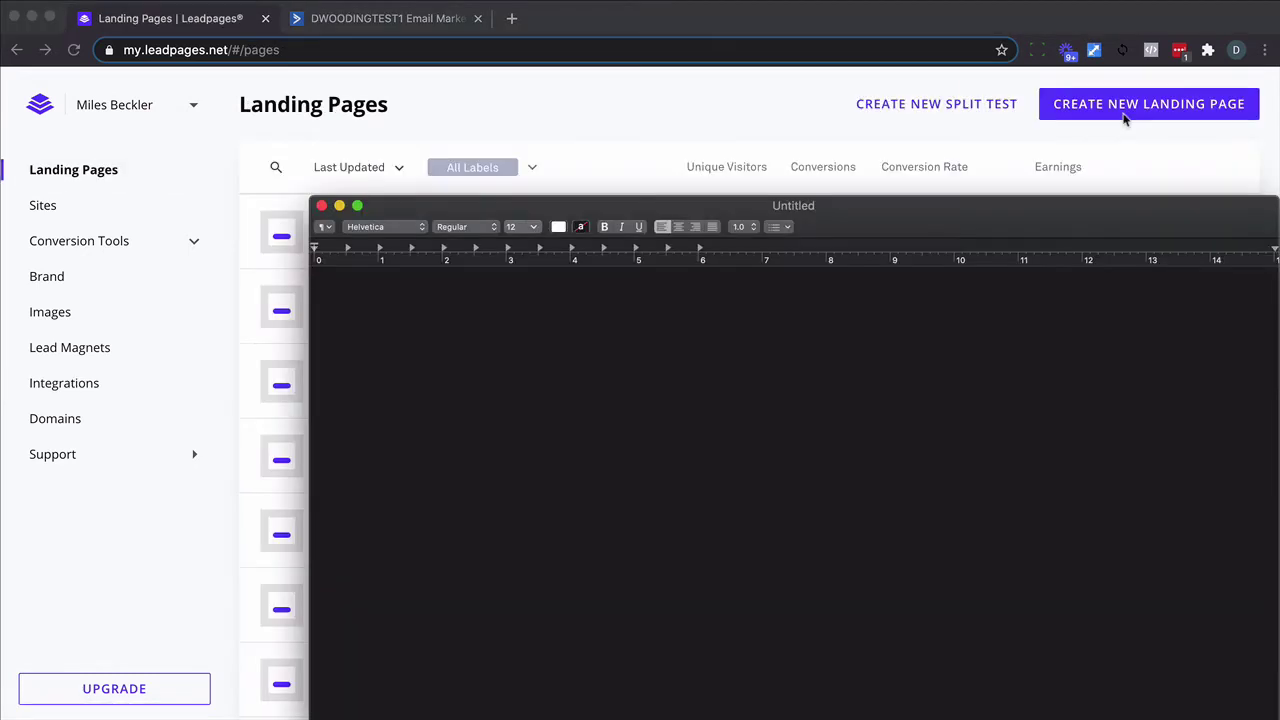
click(1130, 106)
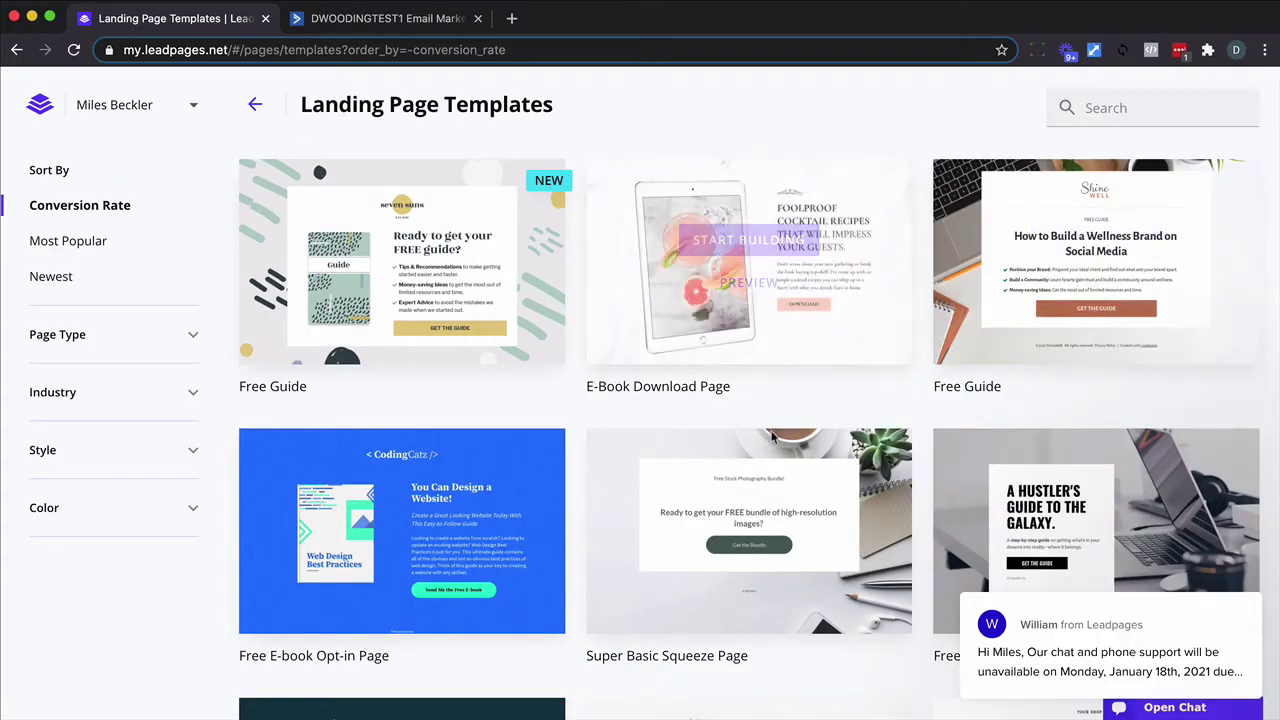
mouse_move(724, 546)
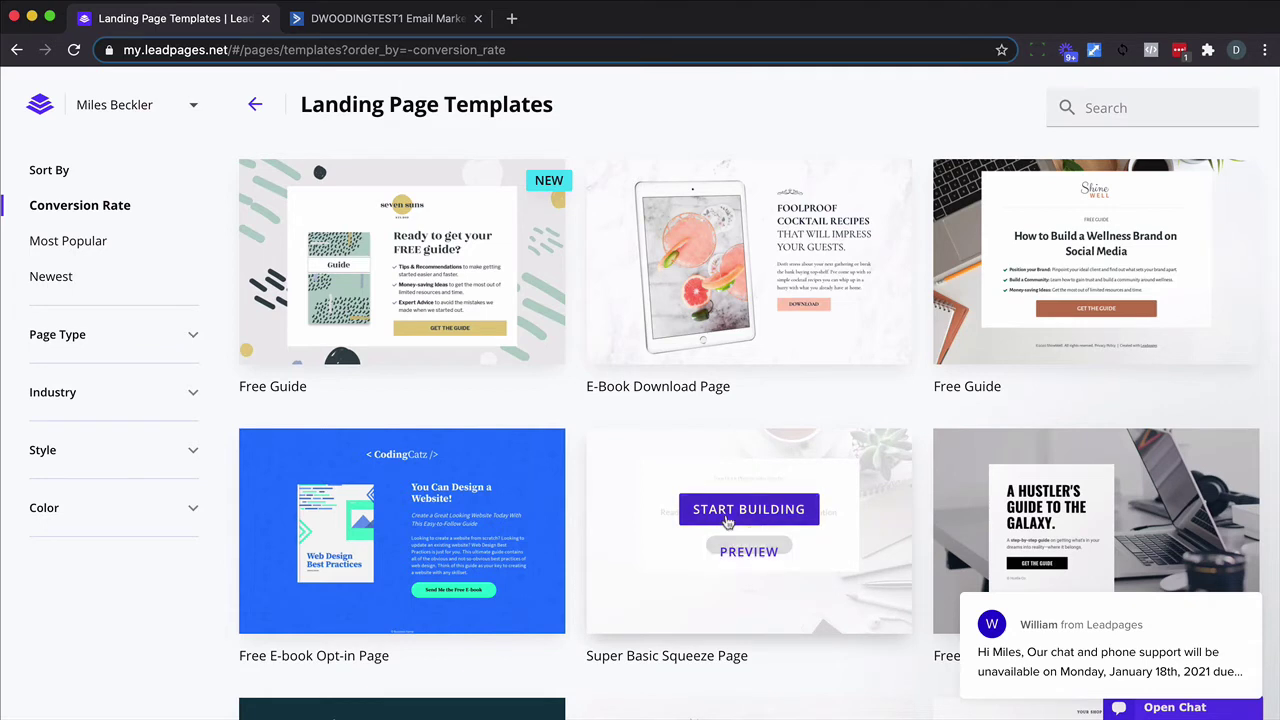
click(727, 517)
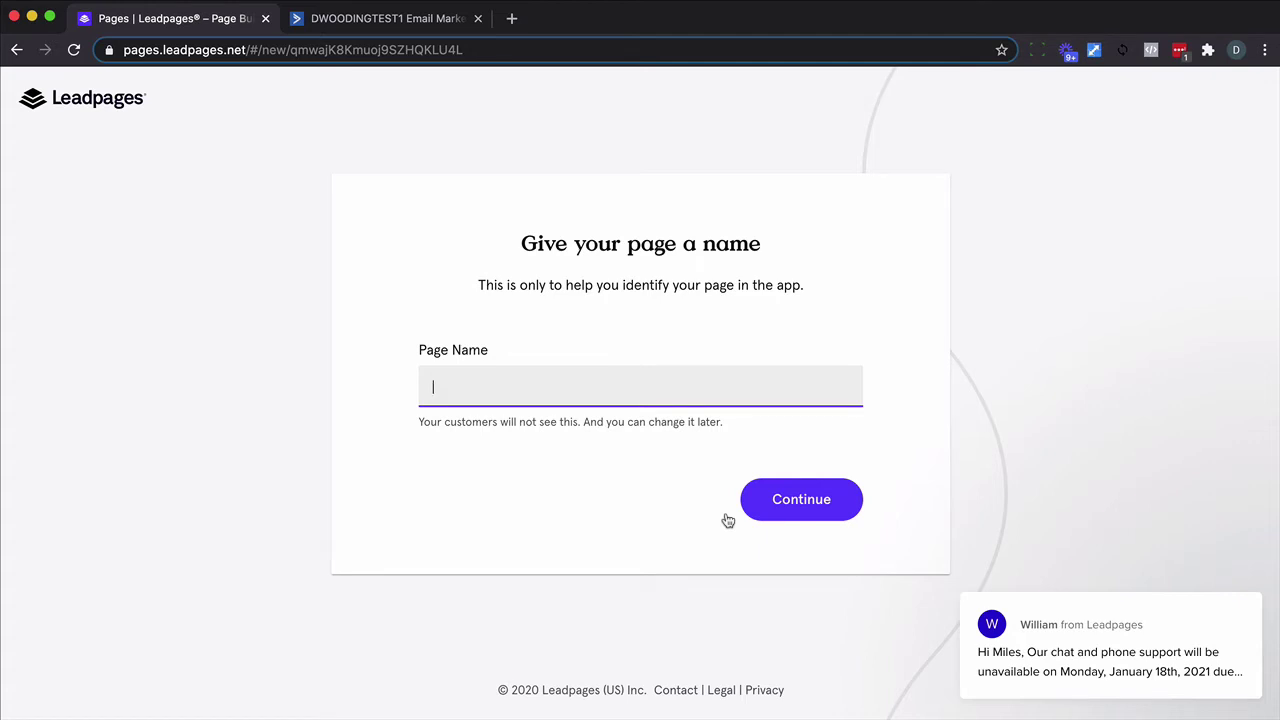
text(Example)
click(808, 505)
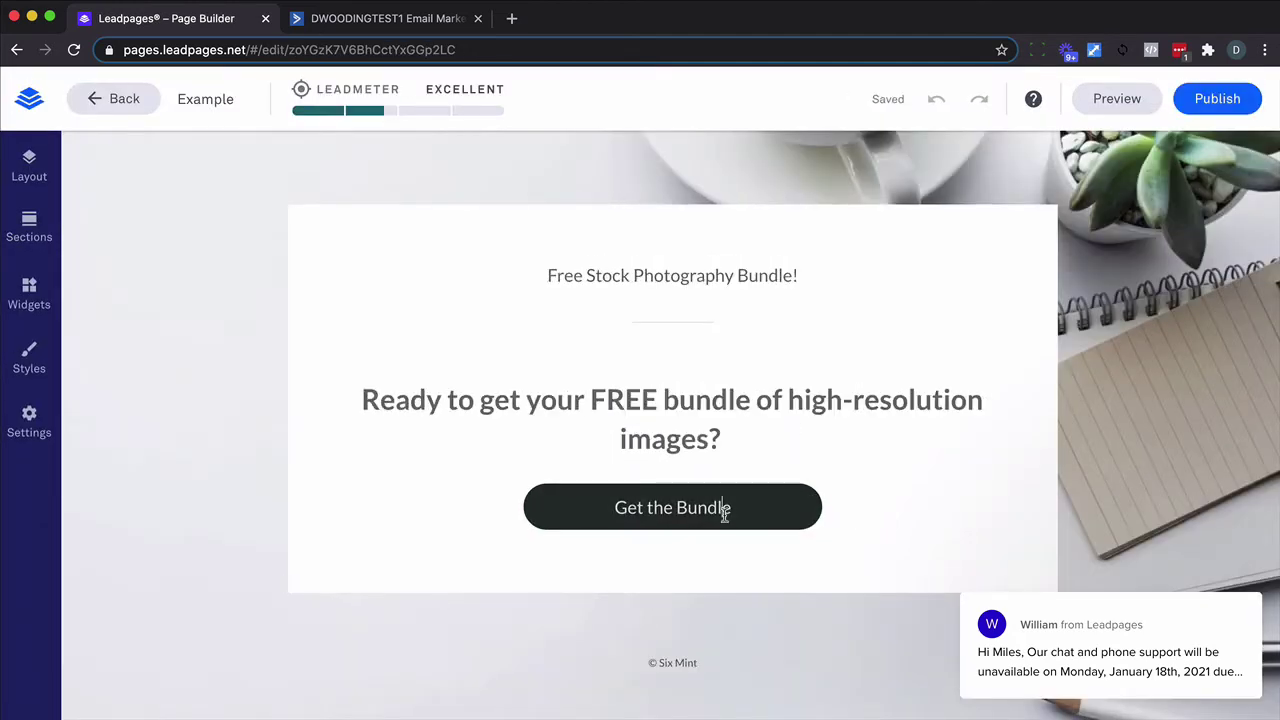
Attach a Form widget to the Get the Bundle button and open its integration settings.
click(723, 507)
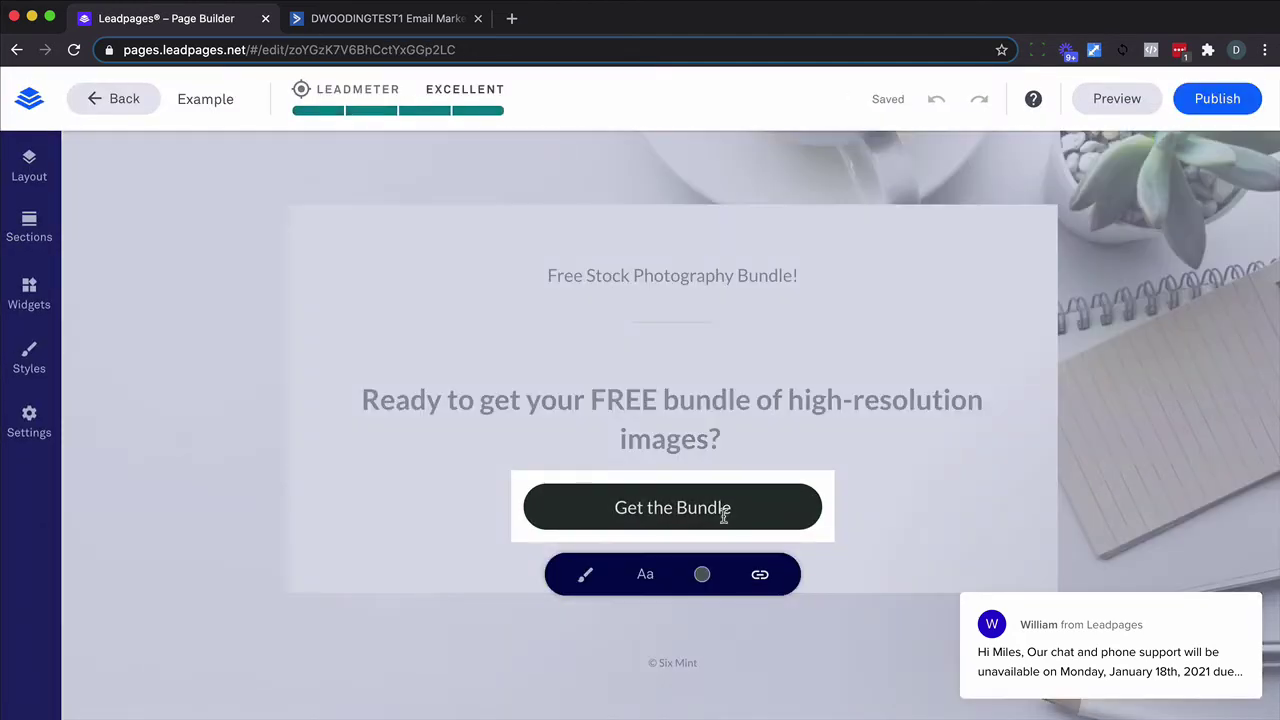
click(20, 288)
drag(255, 426, 766, 506)
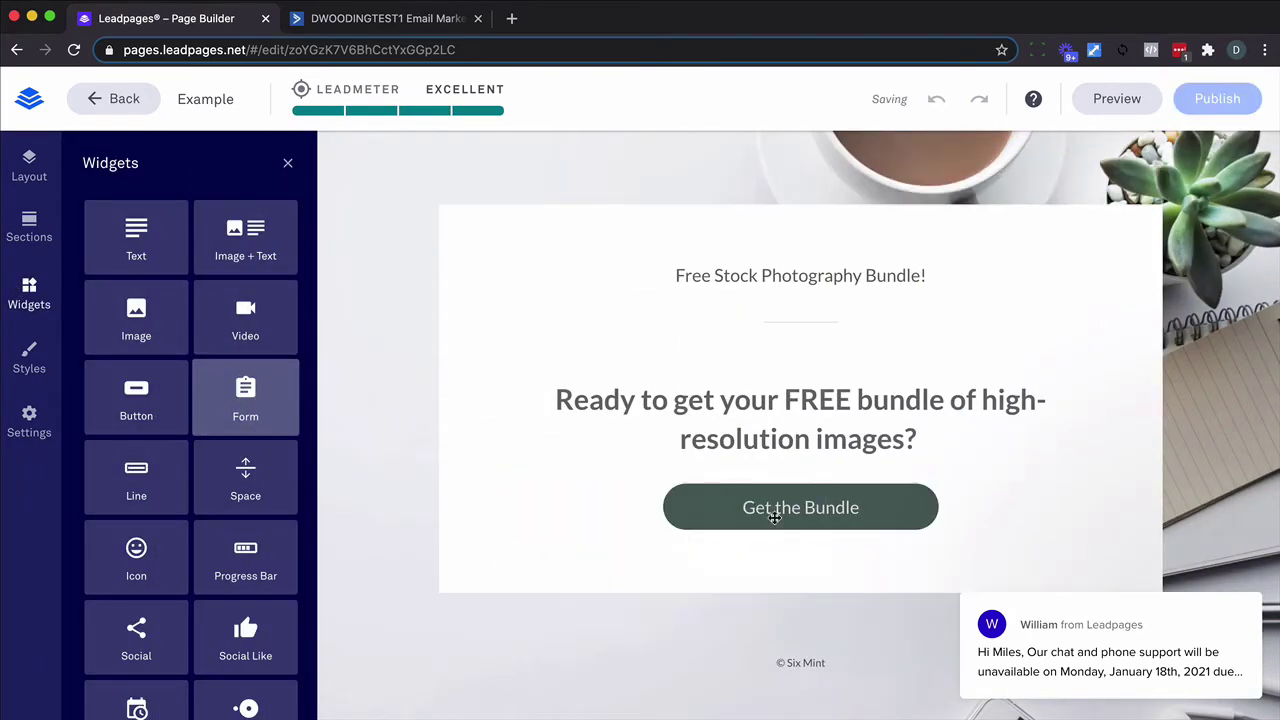
click(793, 469)
click(800, 470)
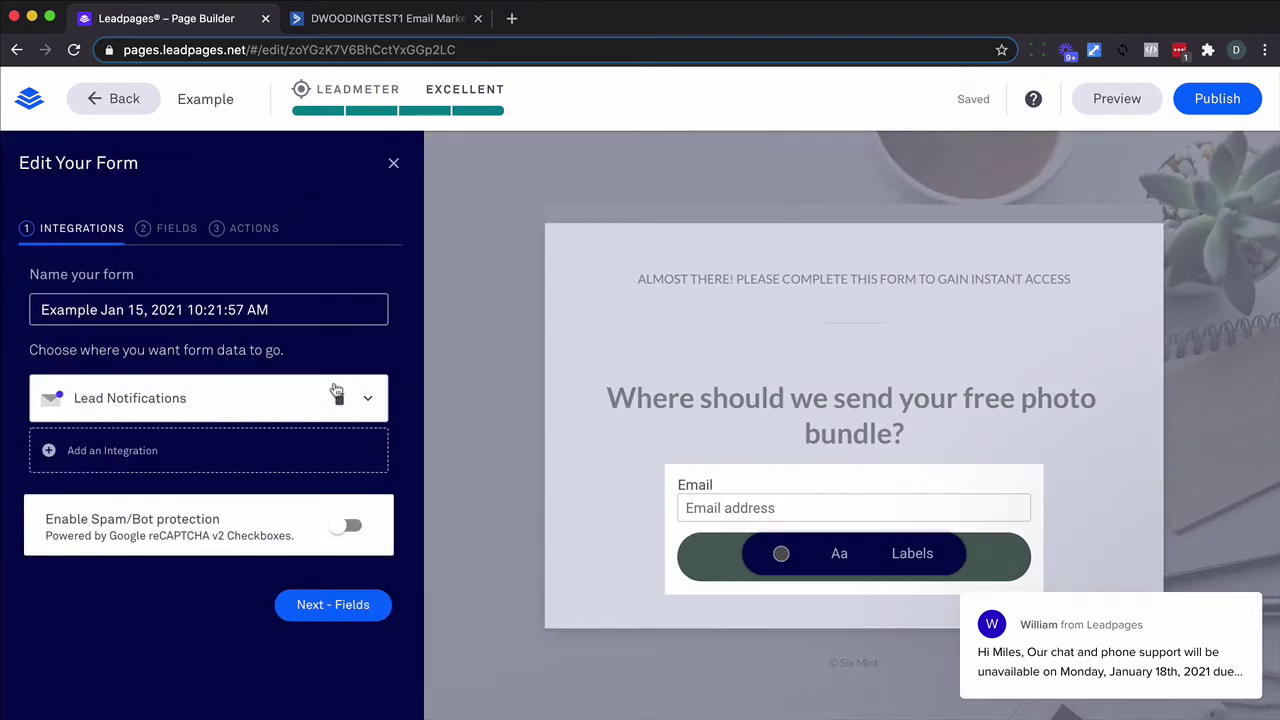
Route signups to the new ActiveCampaign account's Forms - Example and delete Lead Notifications.
click(280, 450)
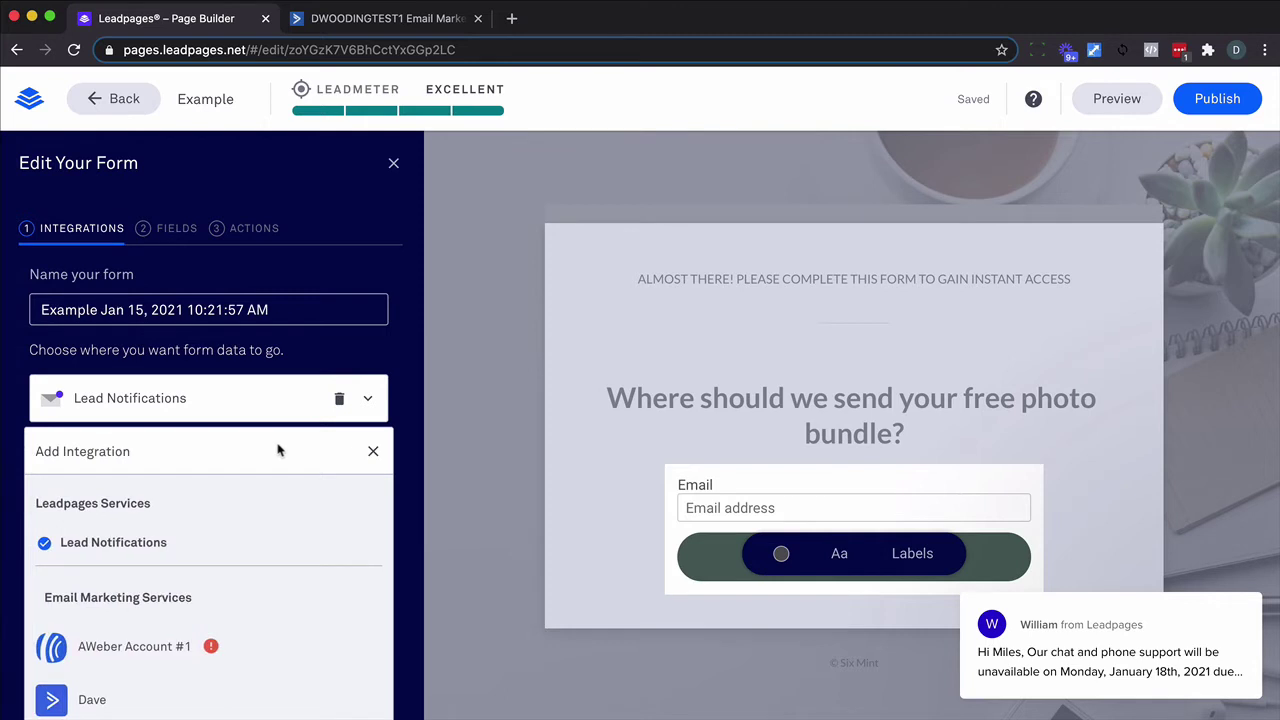
scroll(143, 573, down, 1)
scroll(130, 578, down, 1)
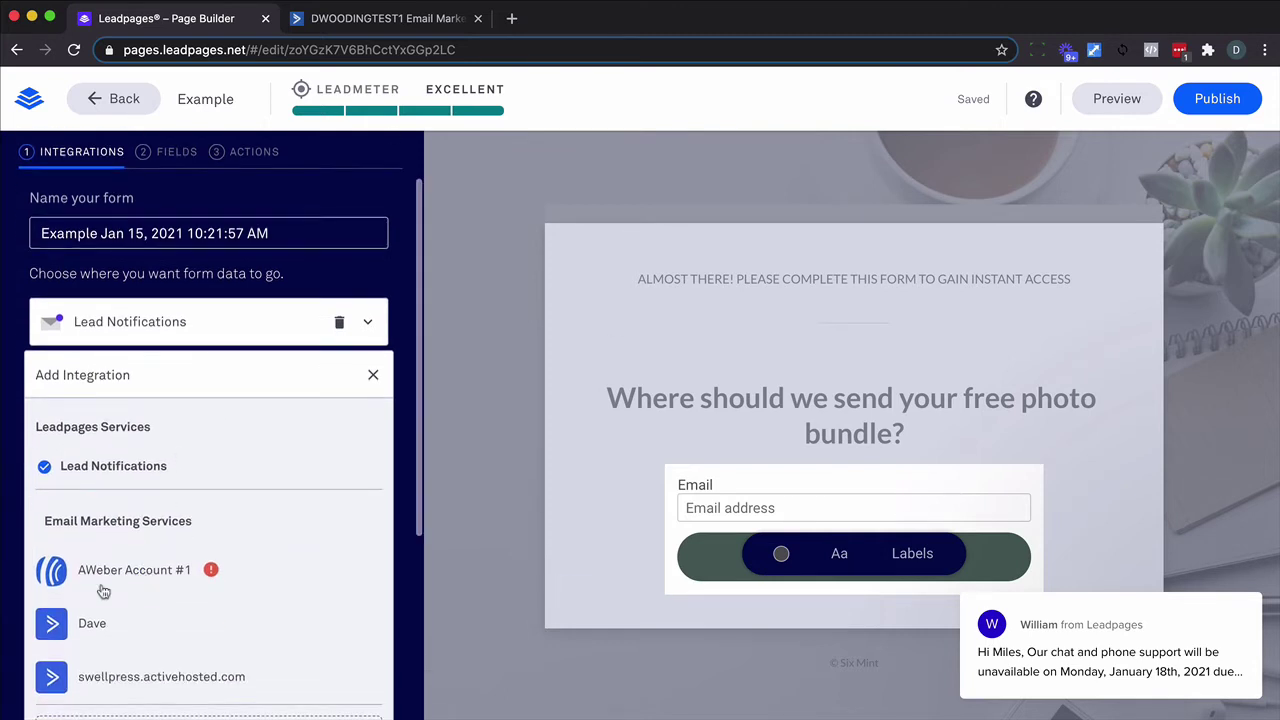
click(57, 622)
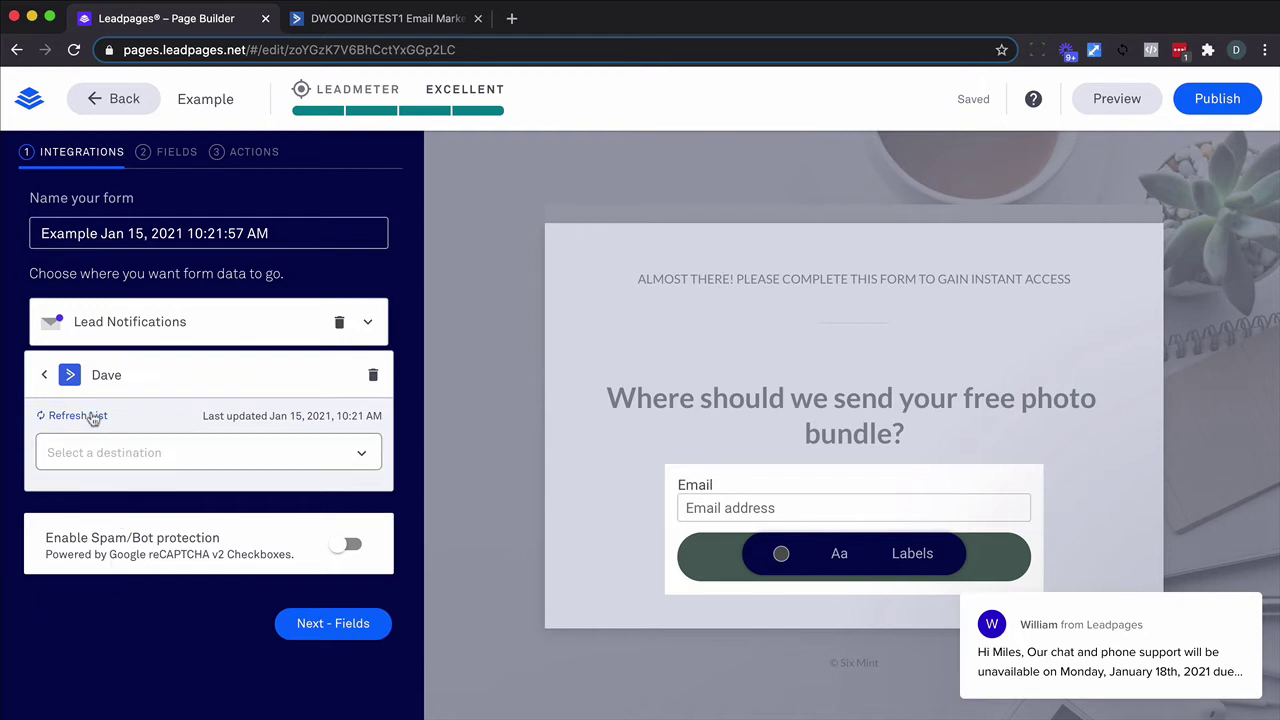
click(92, 418)
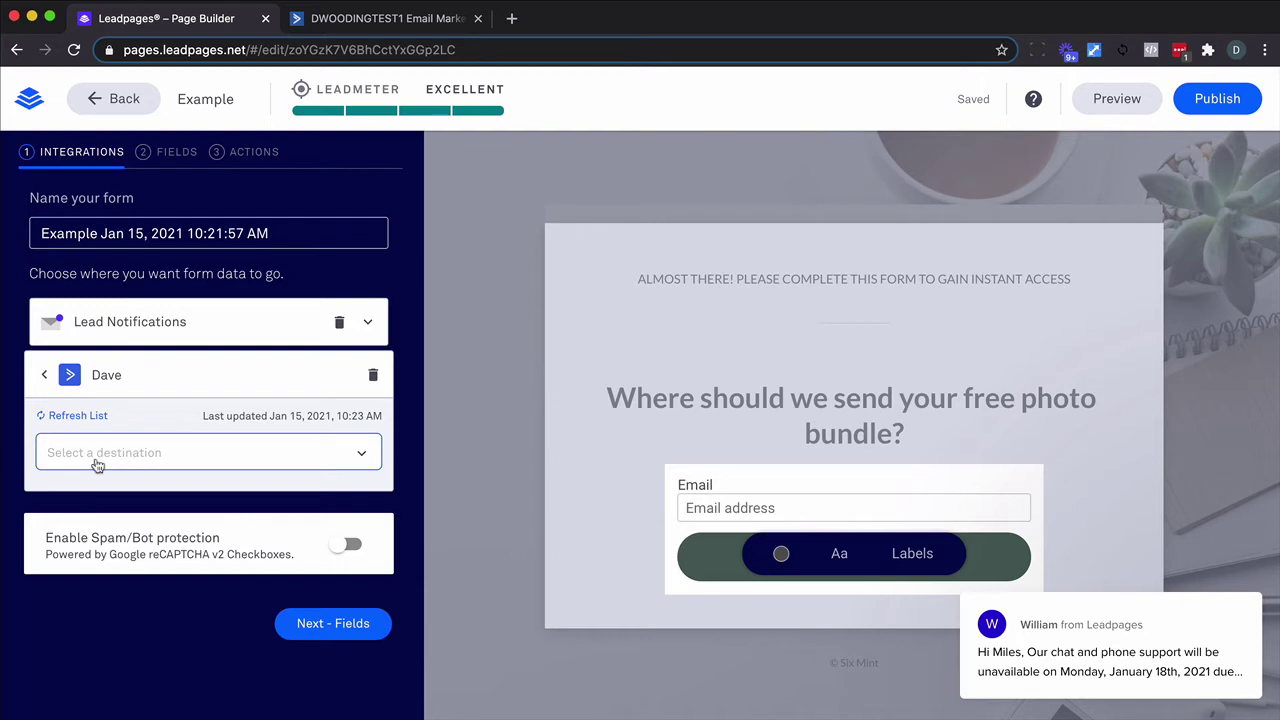
click(344, 452)
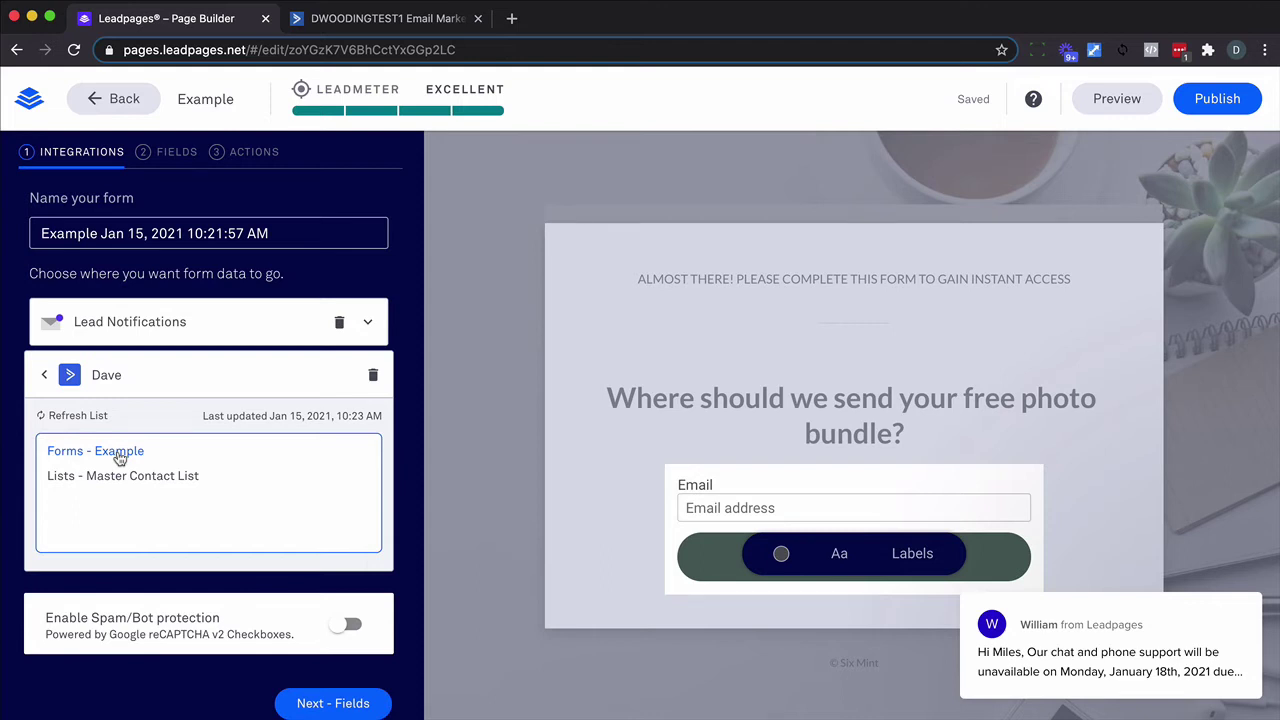
click(119, 455)
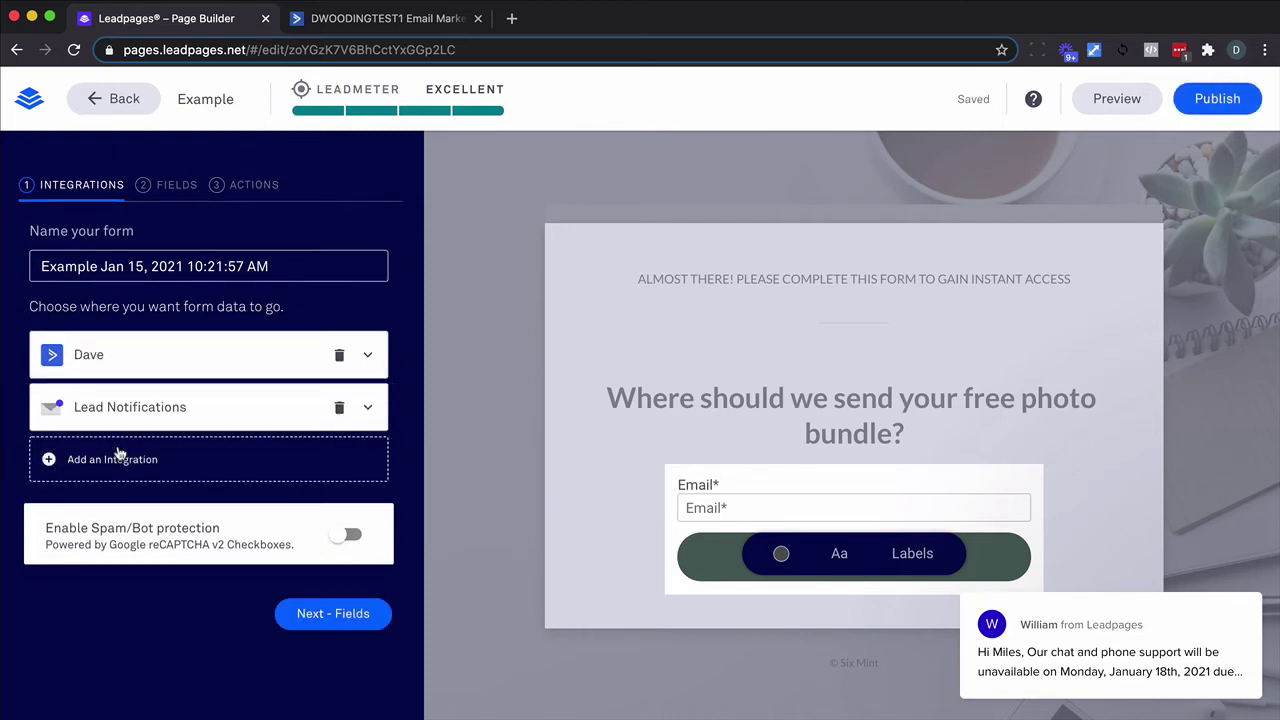
click(339, 409)
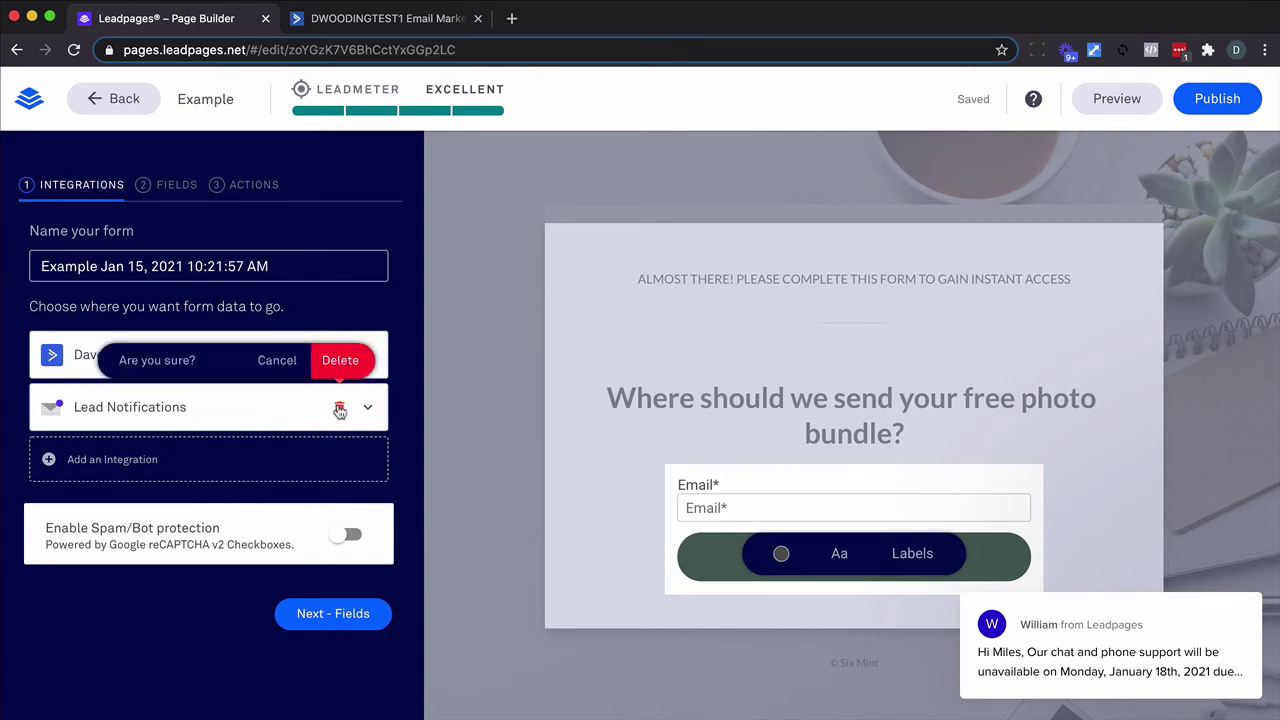
click(340, 360)
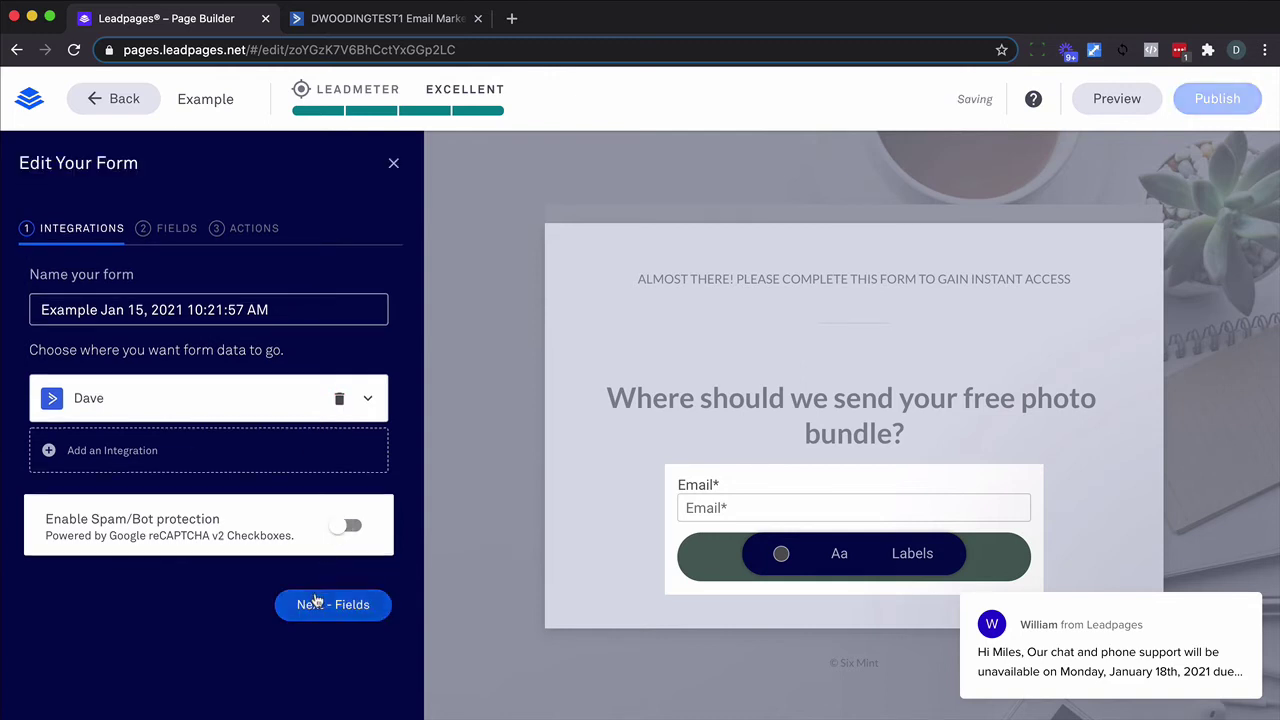
Keep only the Email field and the default thank-you page, then save the form.
click(320, 600)
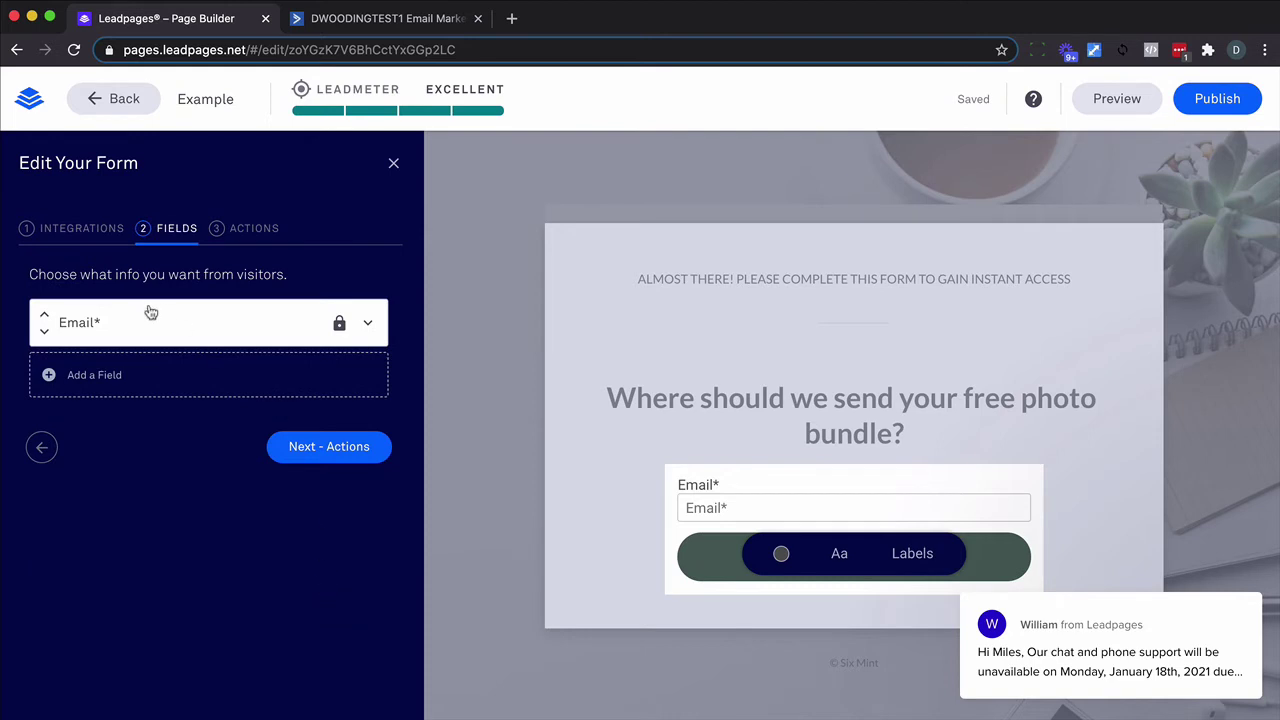
click(126, 374)
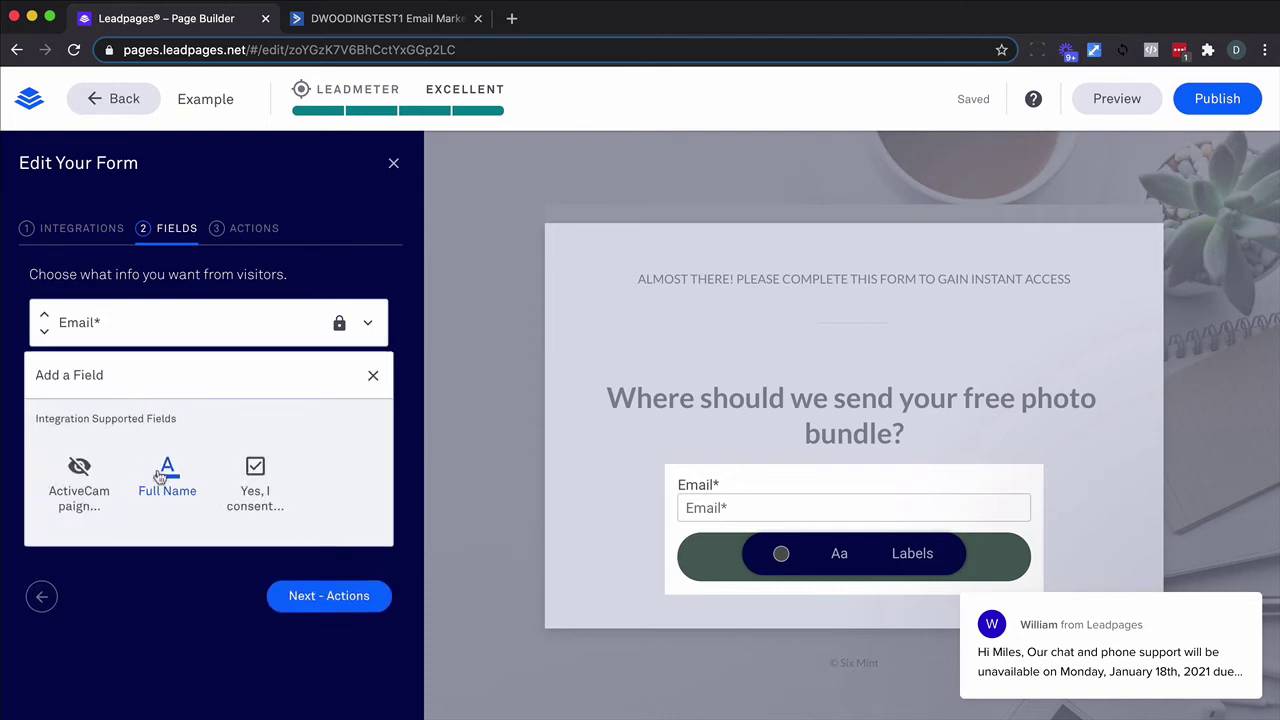
click(166, 478)
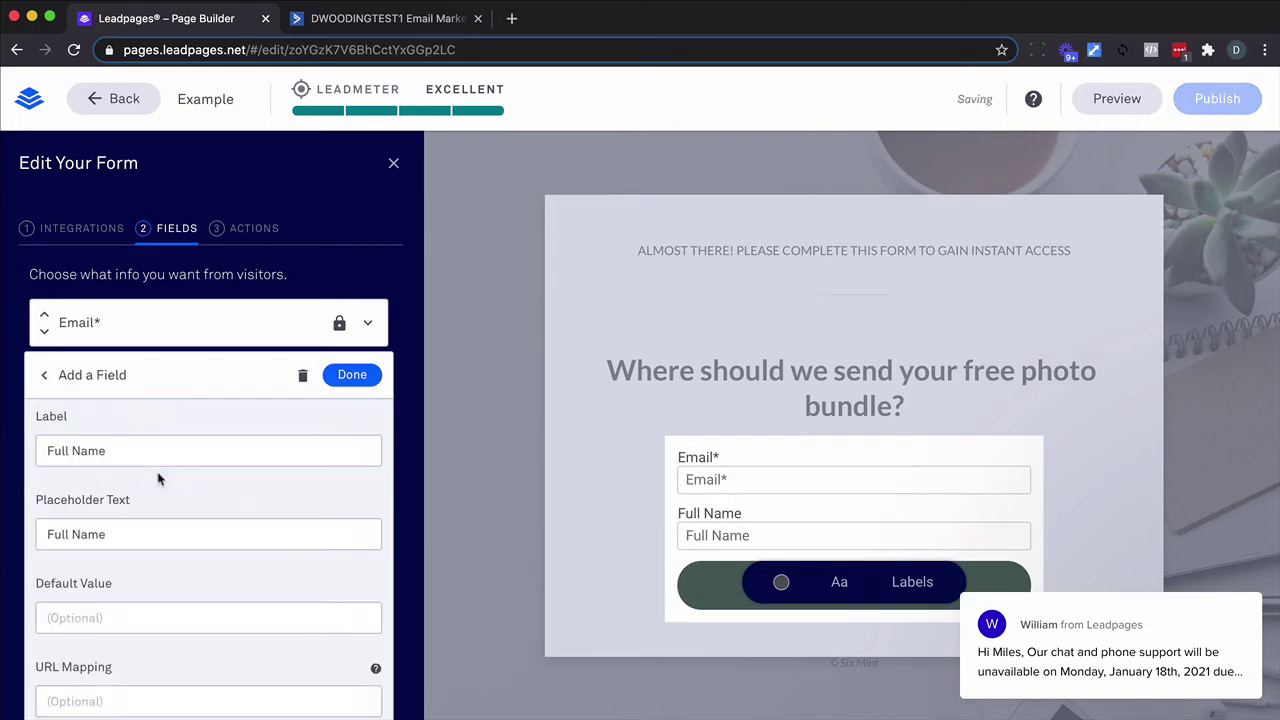
click(301, 377)
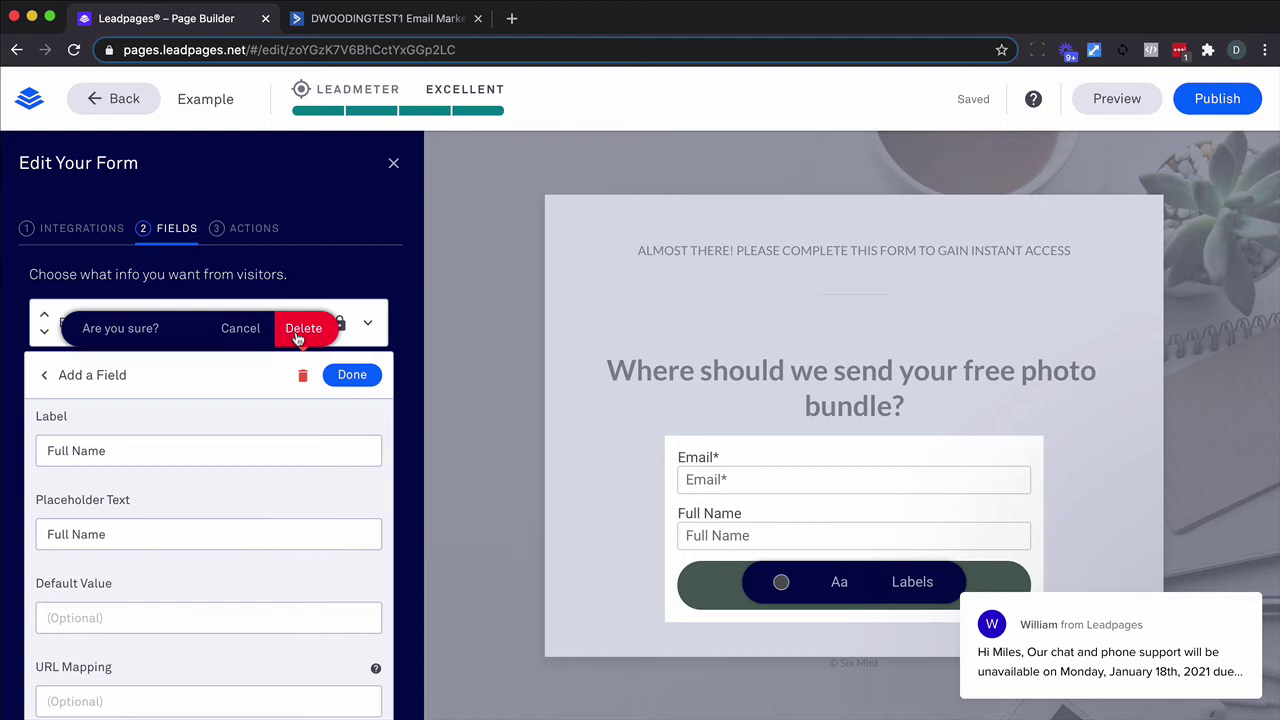
click(302, 330)
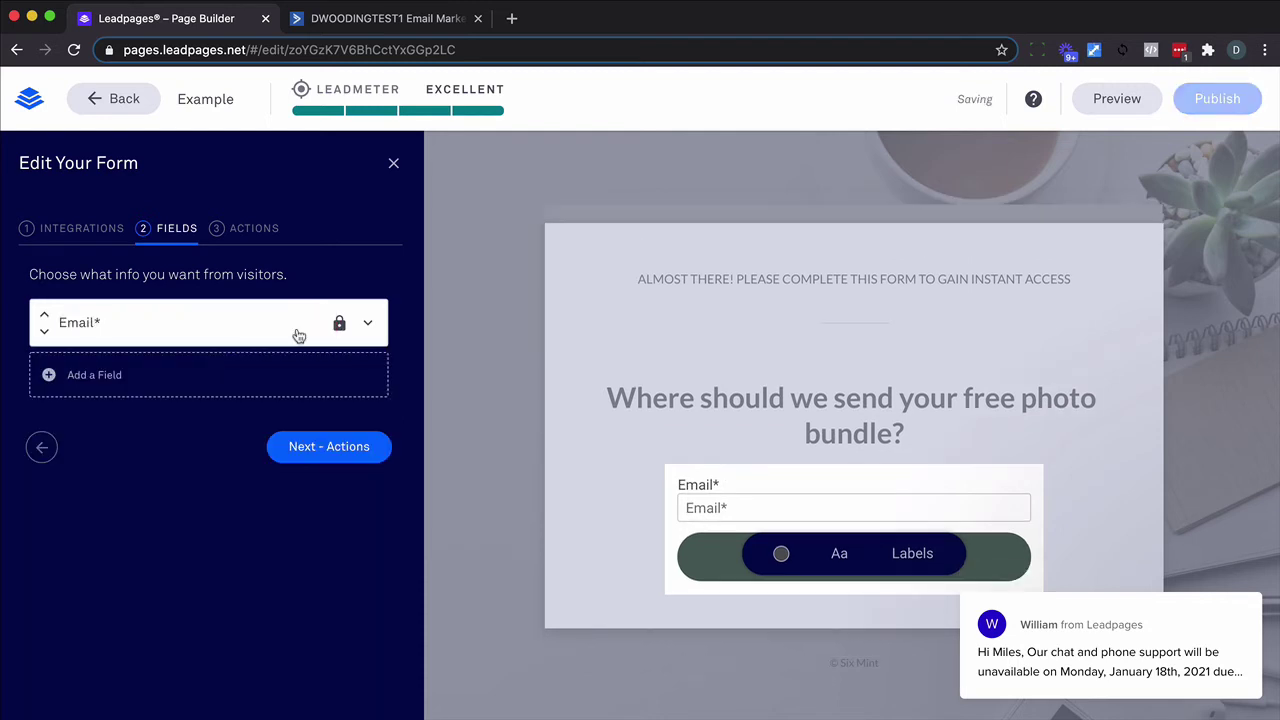
click(306, 462)
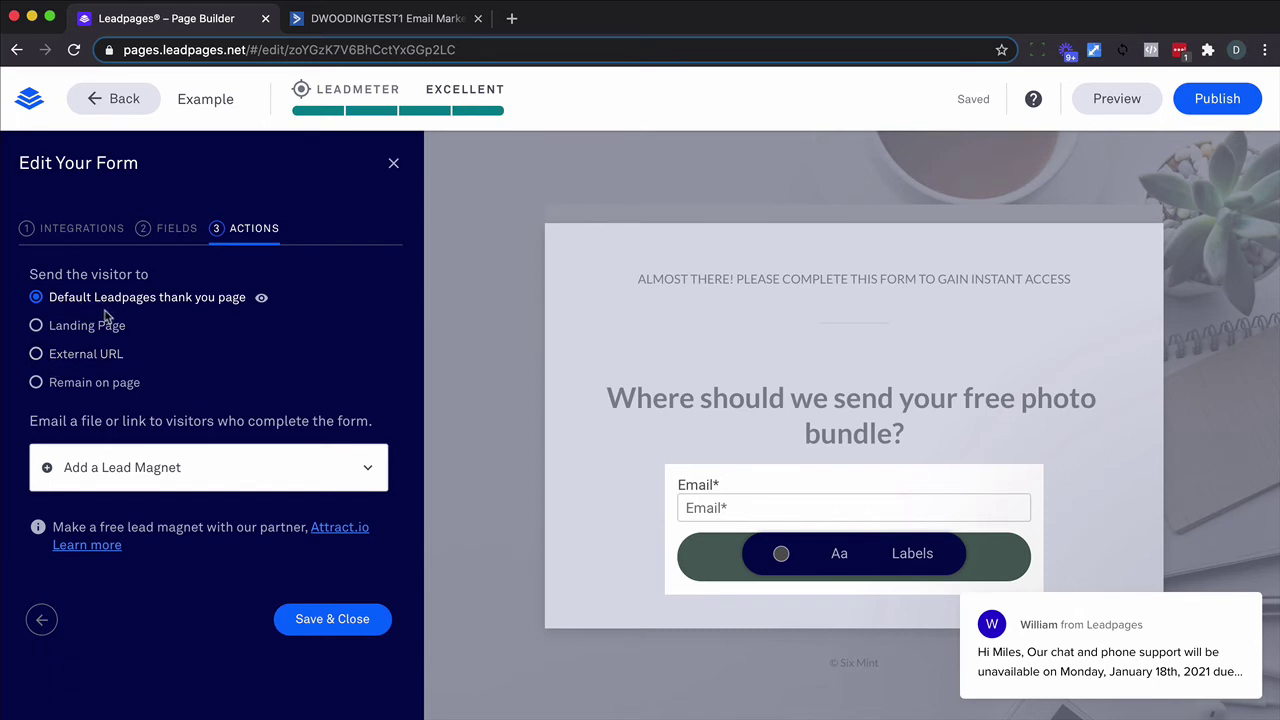
click(333, 619)
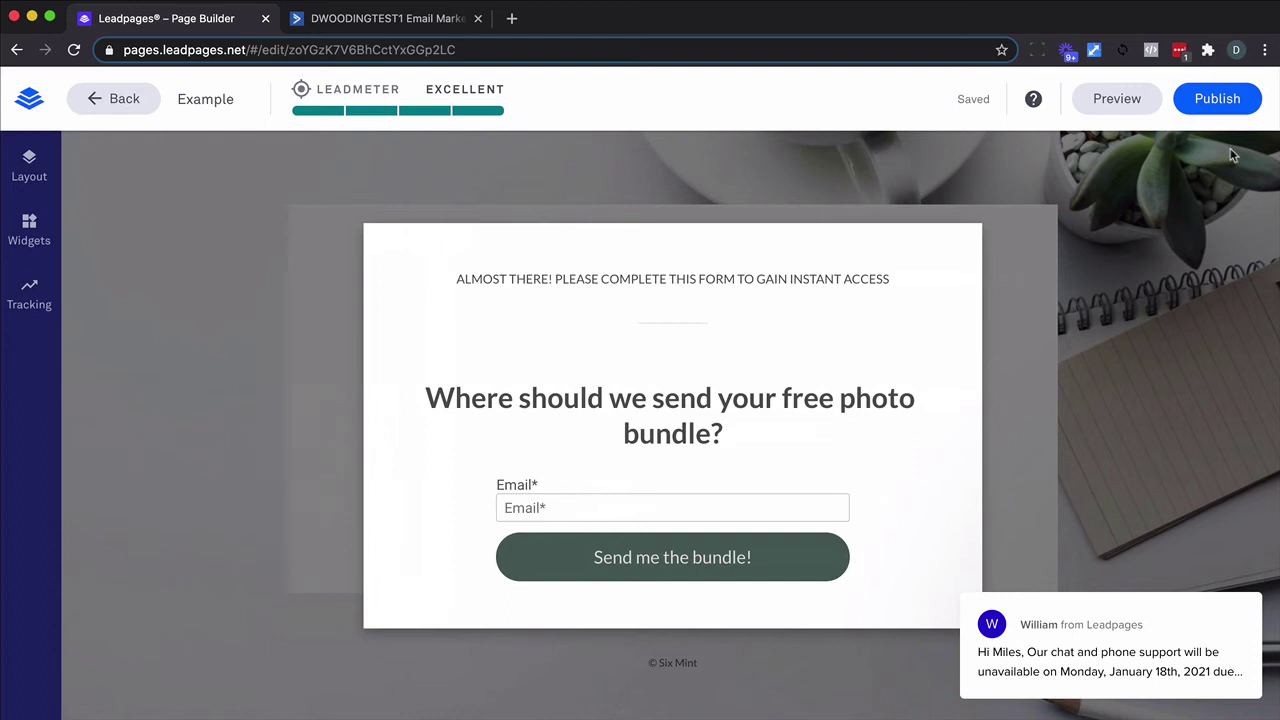
Publish the Example page and load its copied live URL in a new tab.
click(1212, 98)
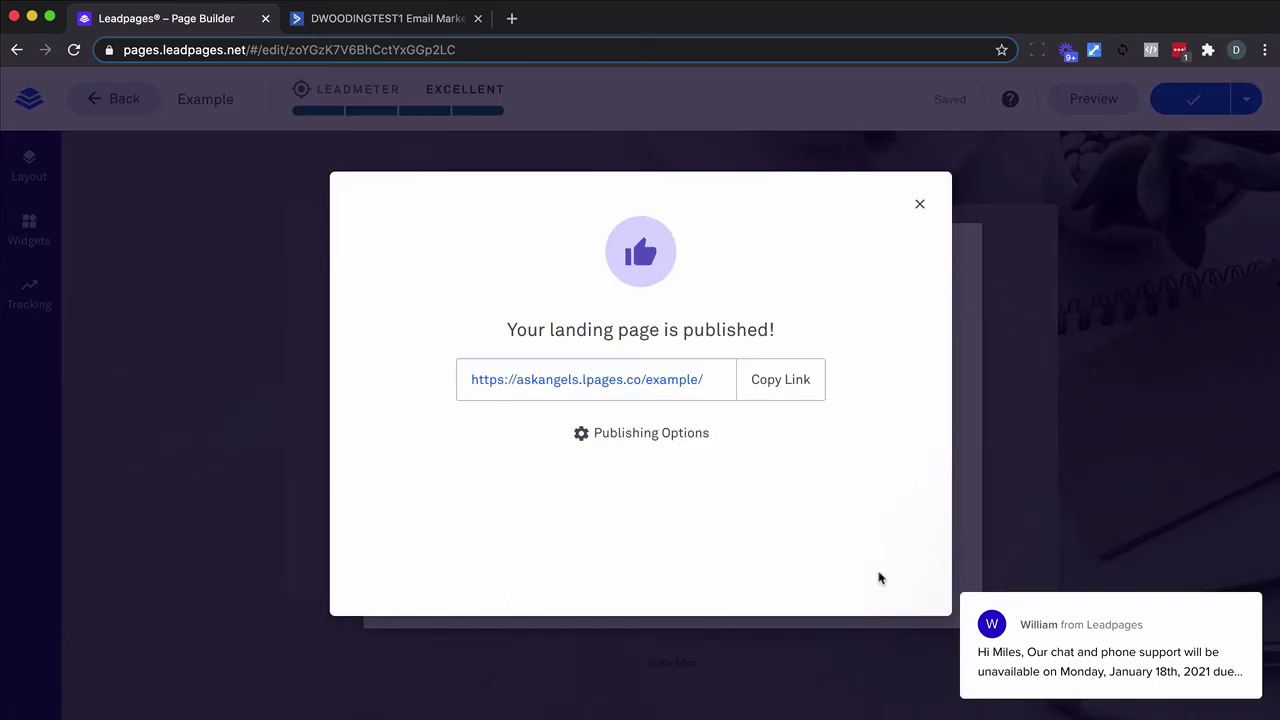
click(755, 379)
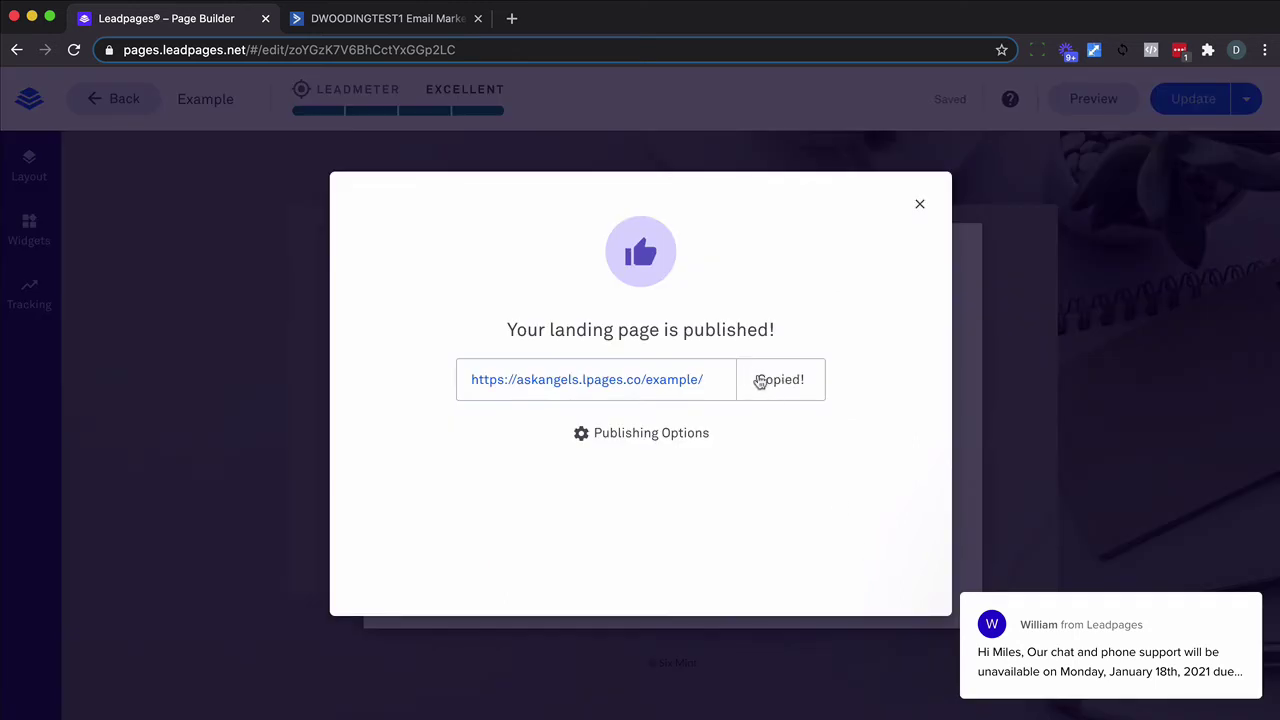
click(512, 19)
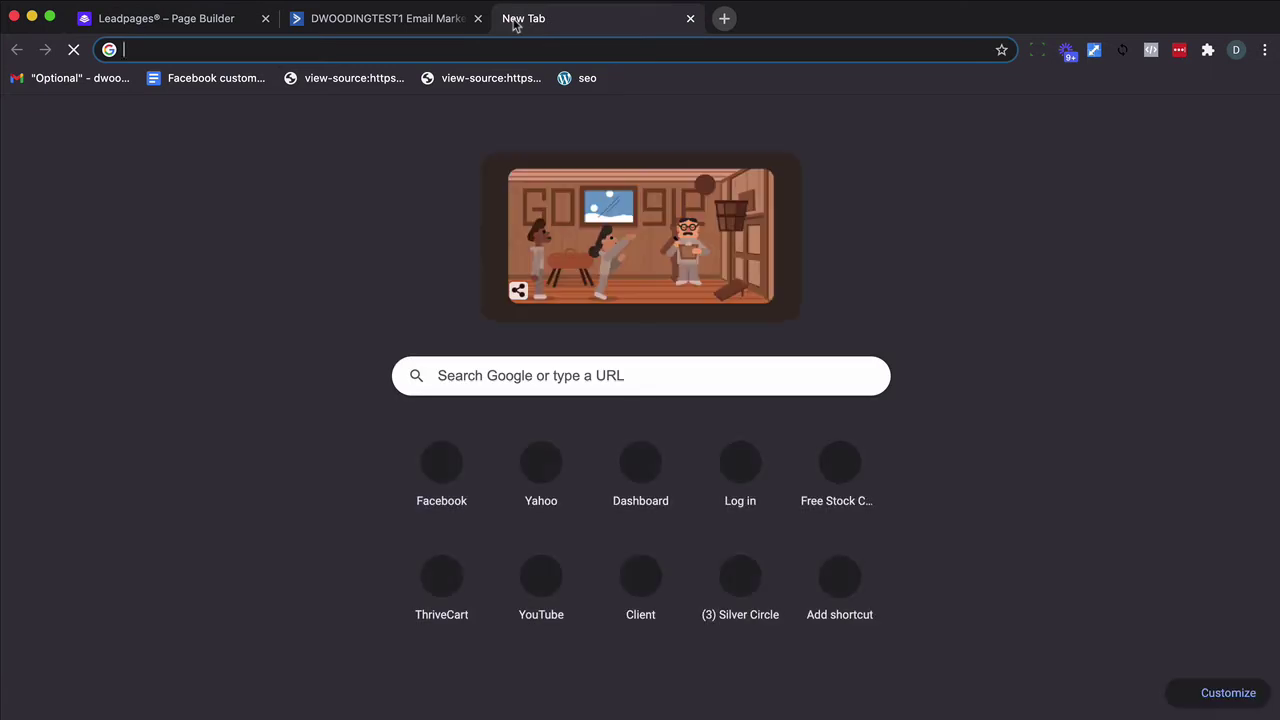
key(super+v)
key(Return)
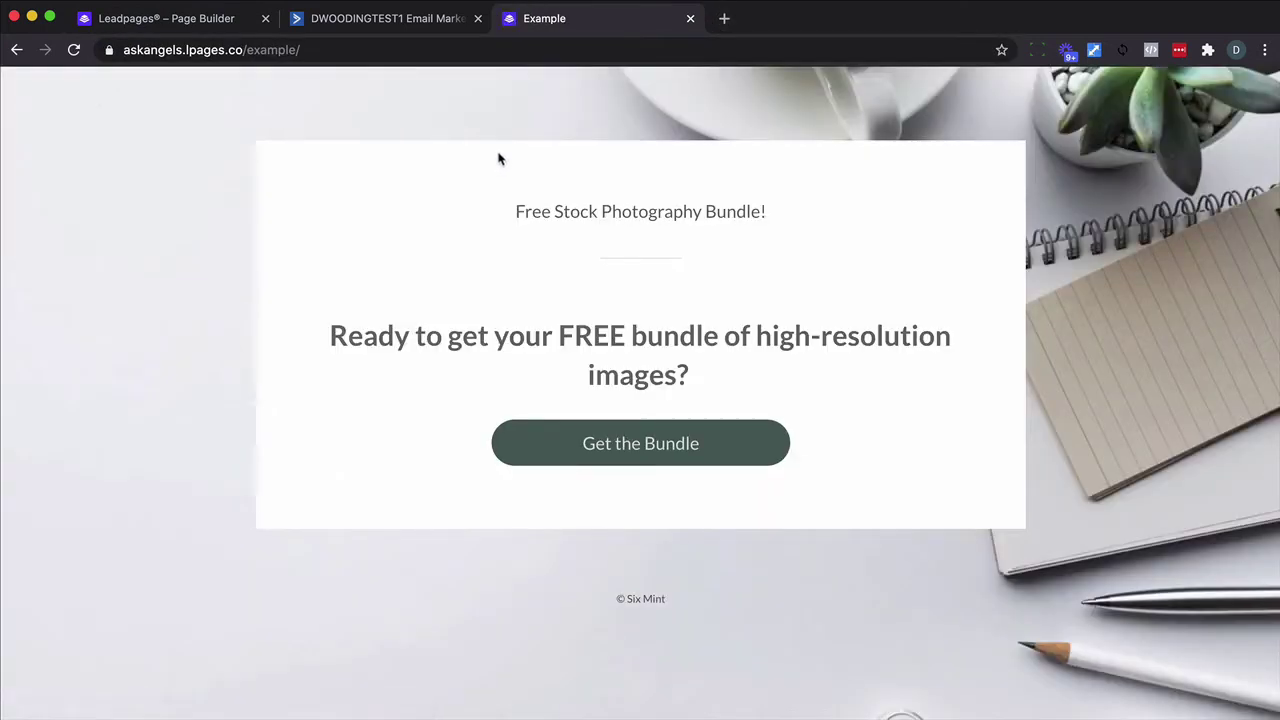
Open the Example form from ActiveCampaign's Site > Forms list.
click(413, 24)
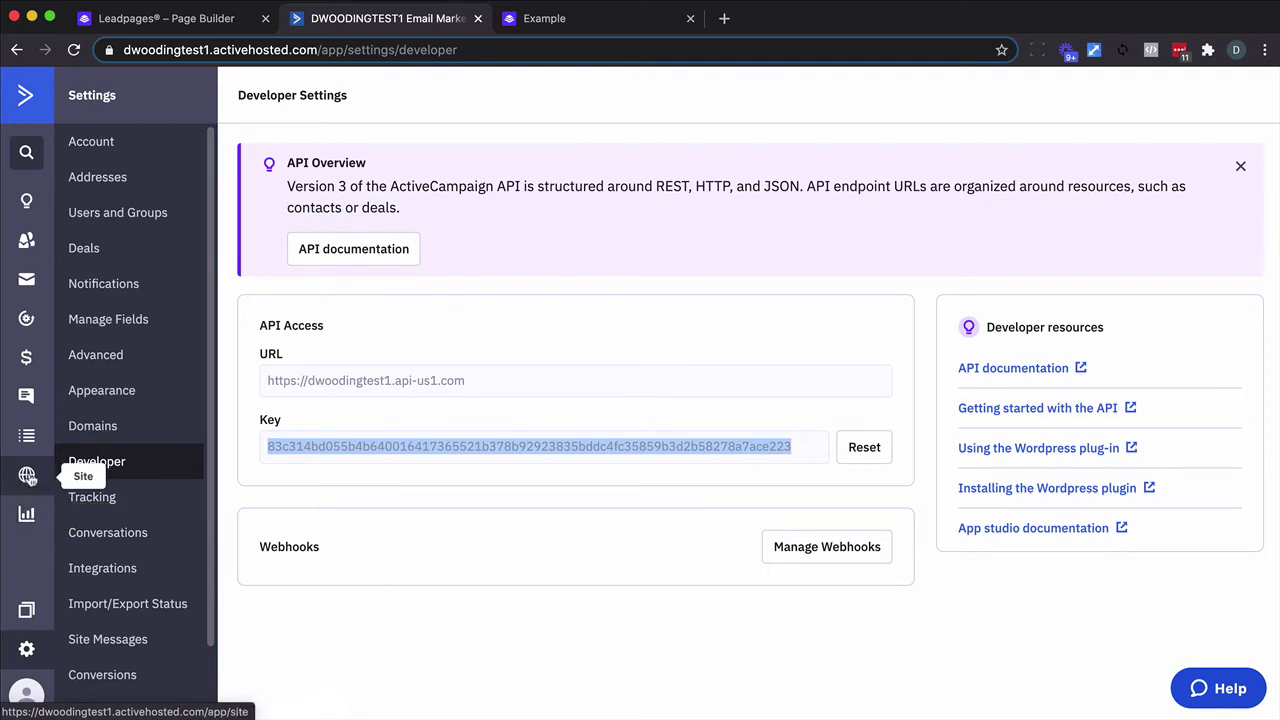
click(27, 476)
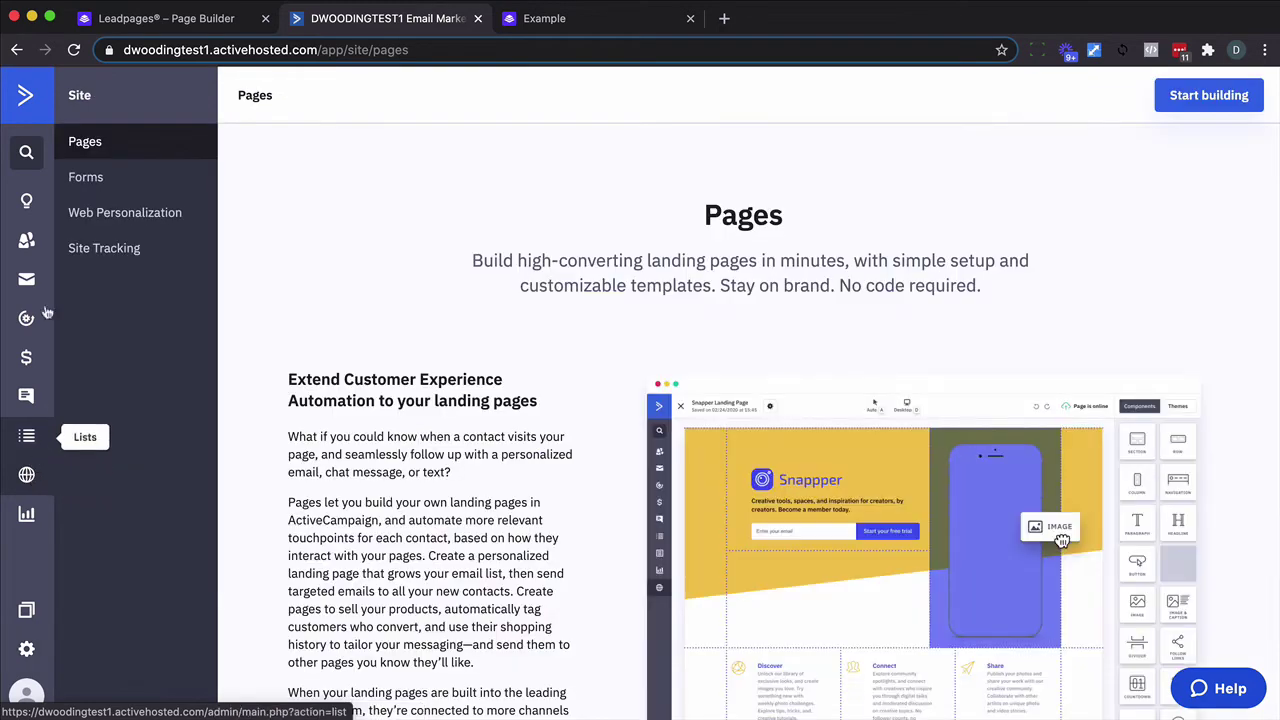
click(83, 178)
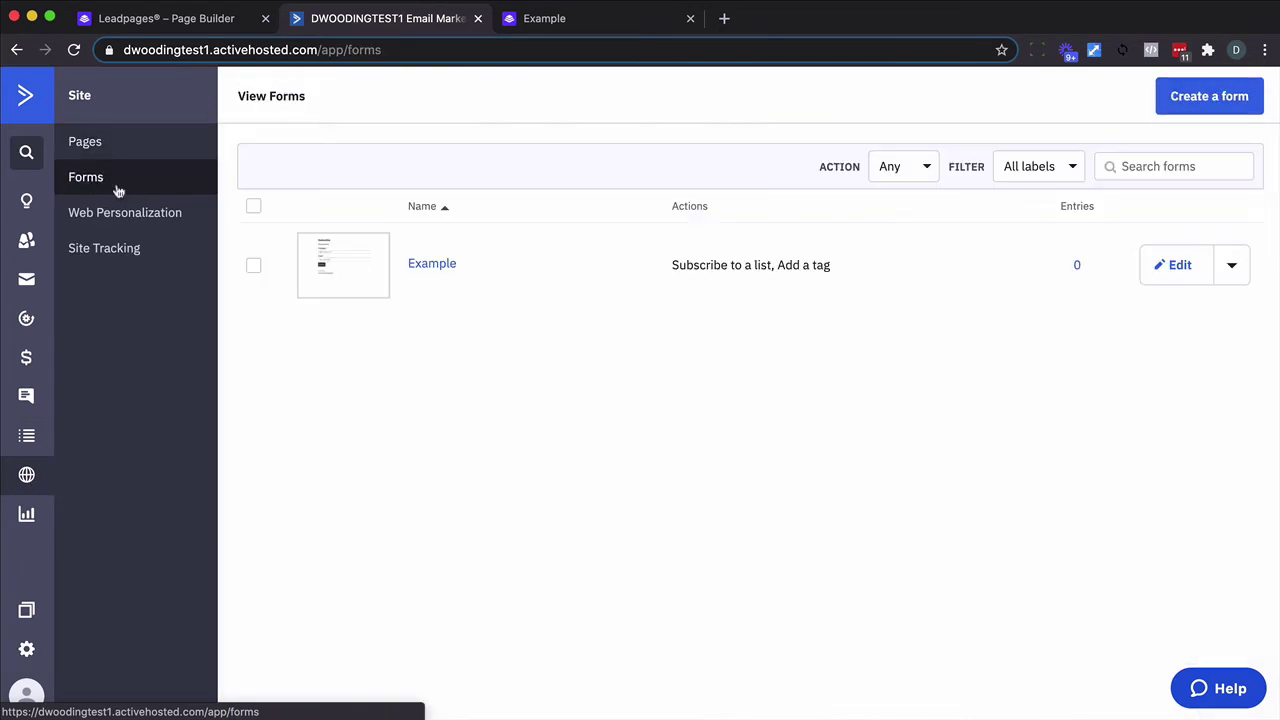
click(446, 264)
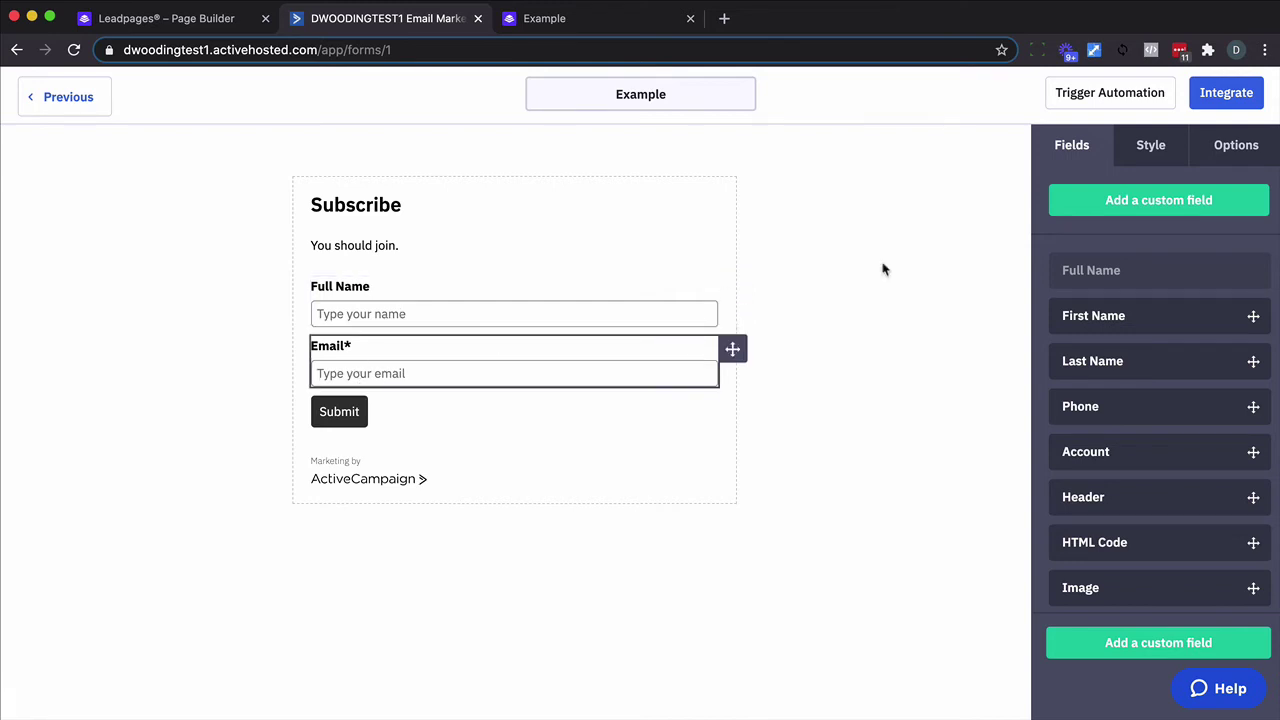
Check the form's list subscription and PROSPECT - Example tag actions, then return to Forms.
click(1237, 146)
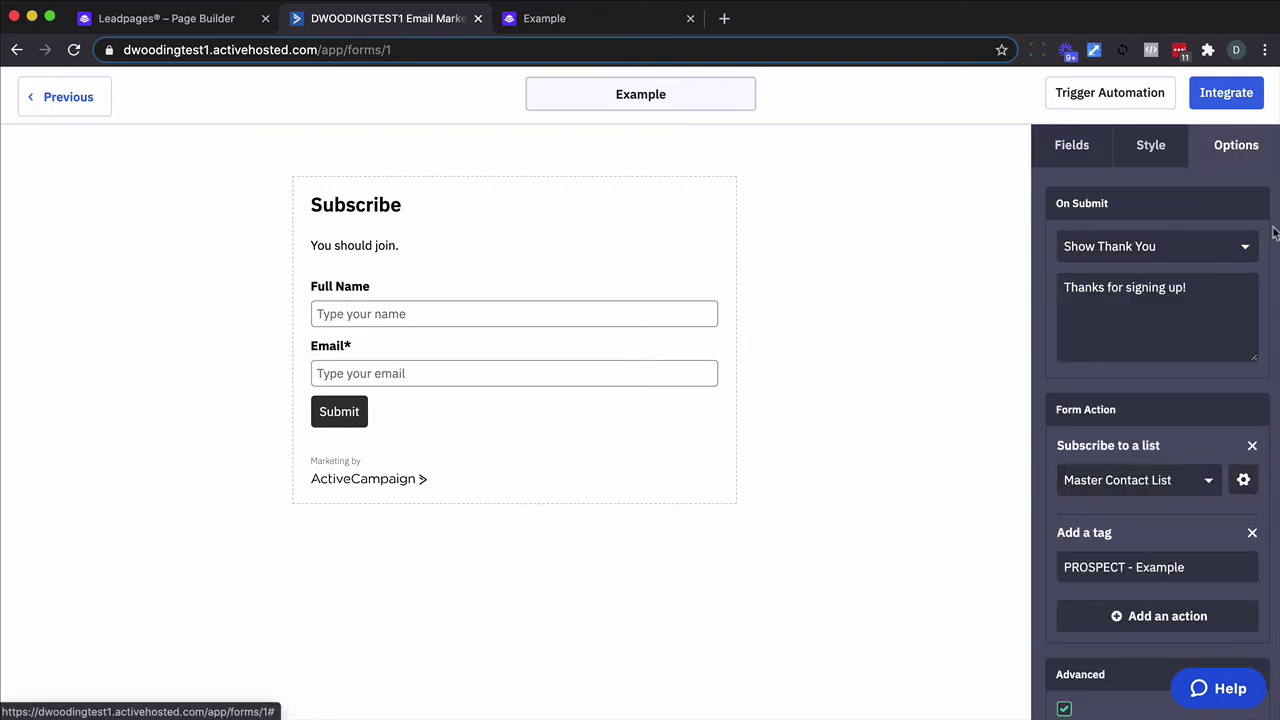
click(1242, 480)
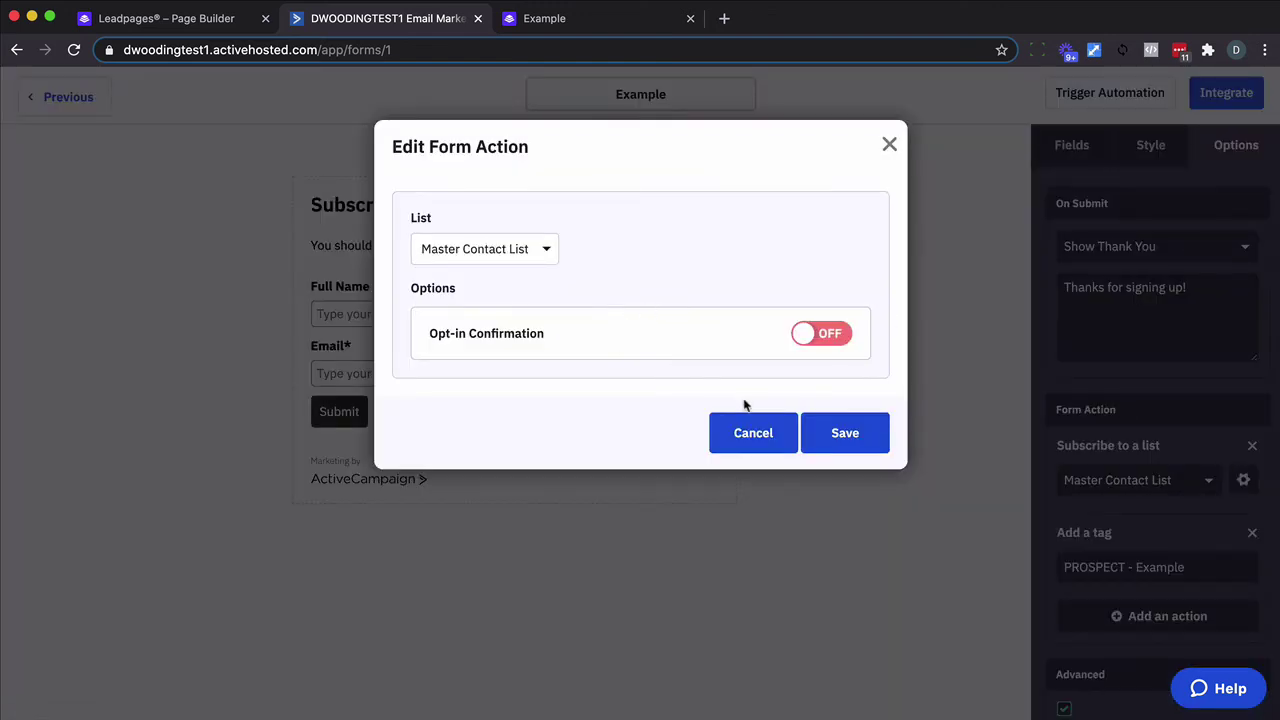
click(744, 433)
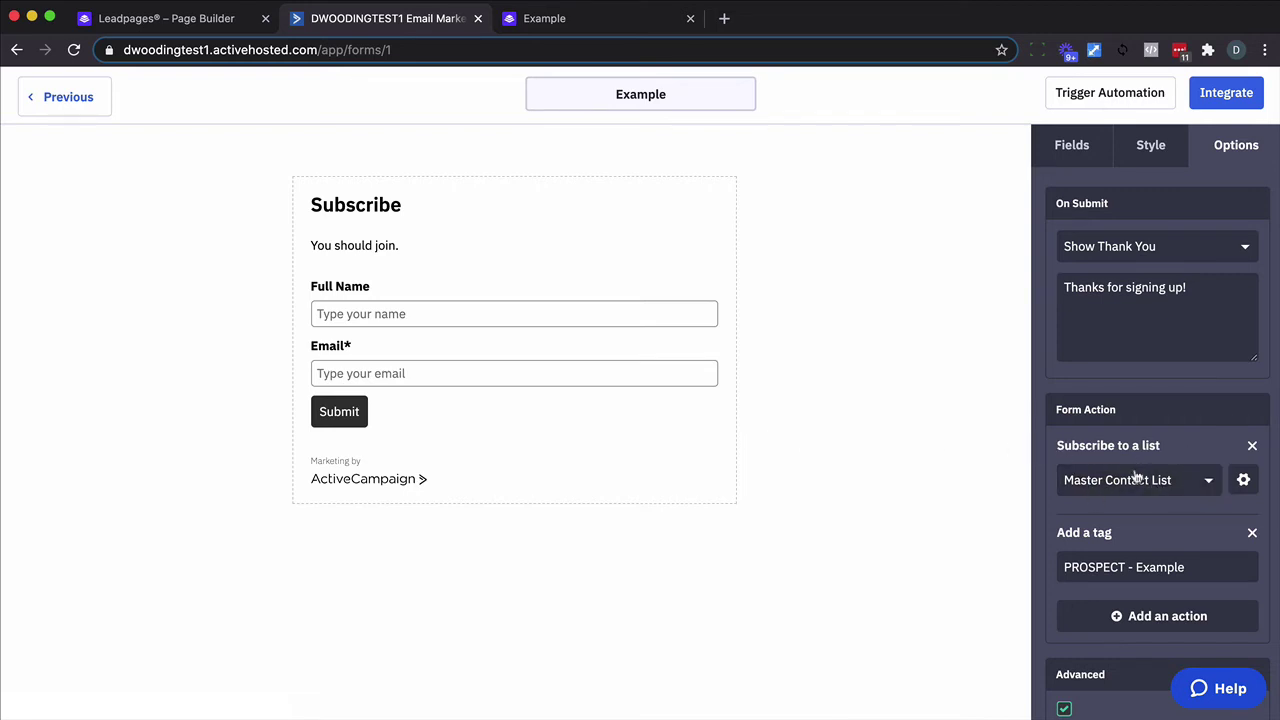
triple_click(1137, 574)
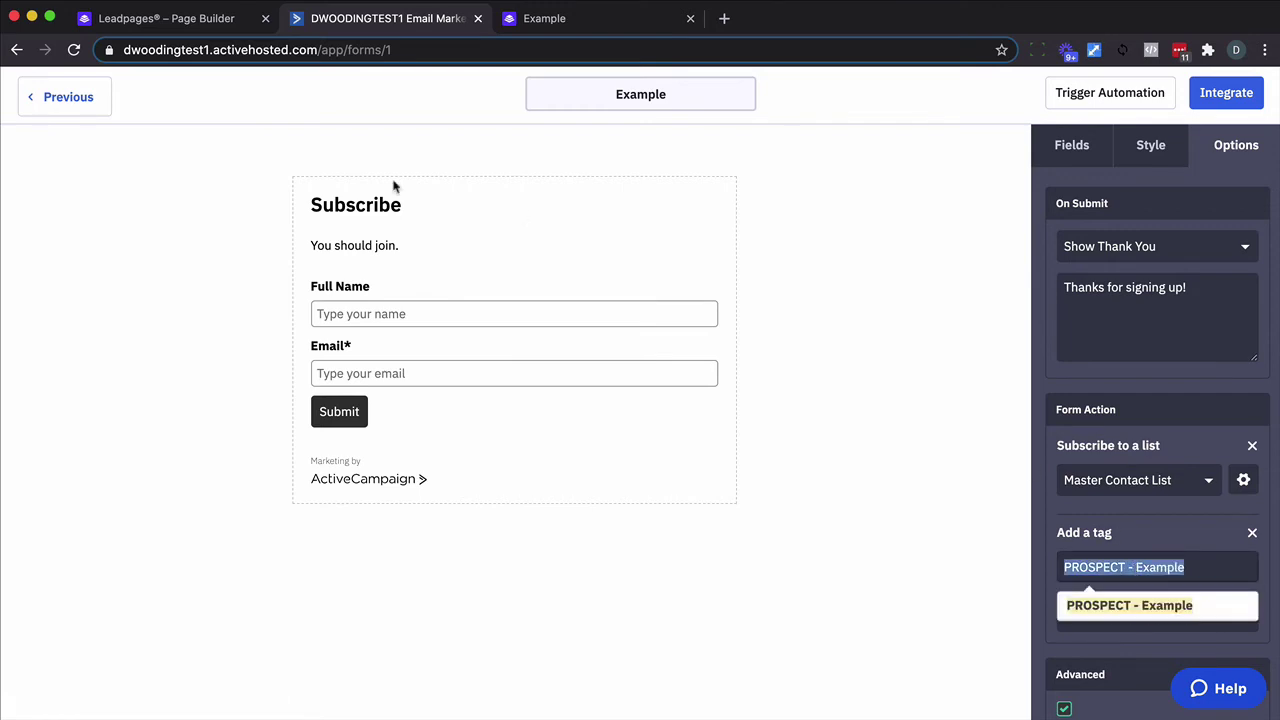
click(88, 96)
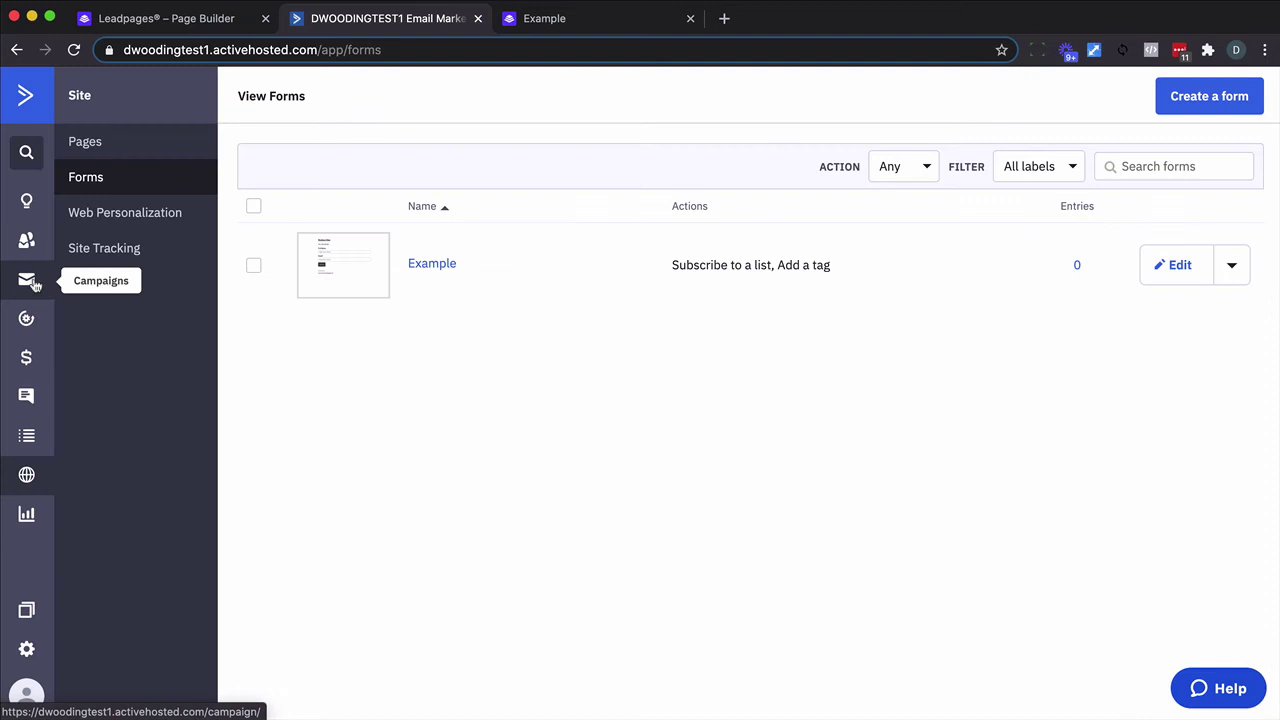
Open Automations in a new tab and inspect PROSPECT - Example's tag-added trigger settings.
right_click(28, 318)
click(48, 328)
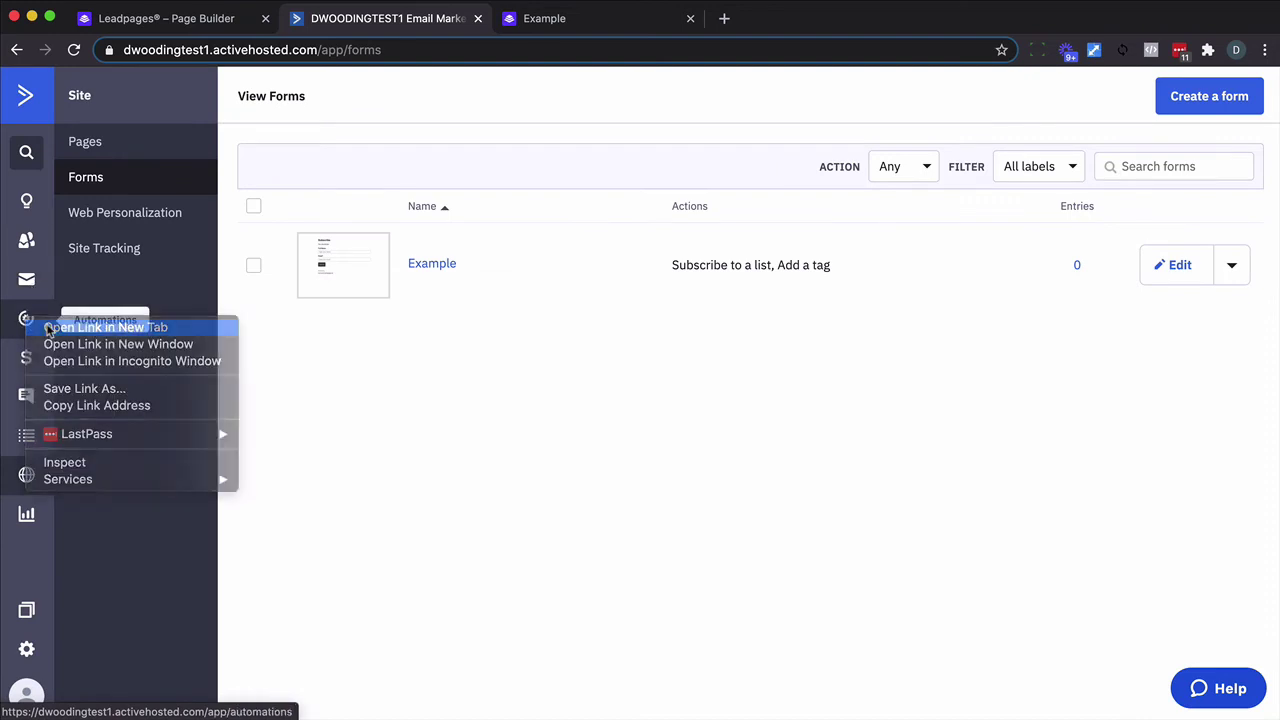
click(571, 25)
click(418, 366)
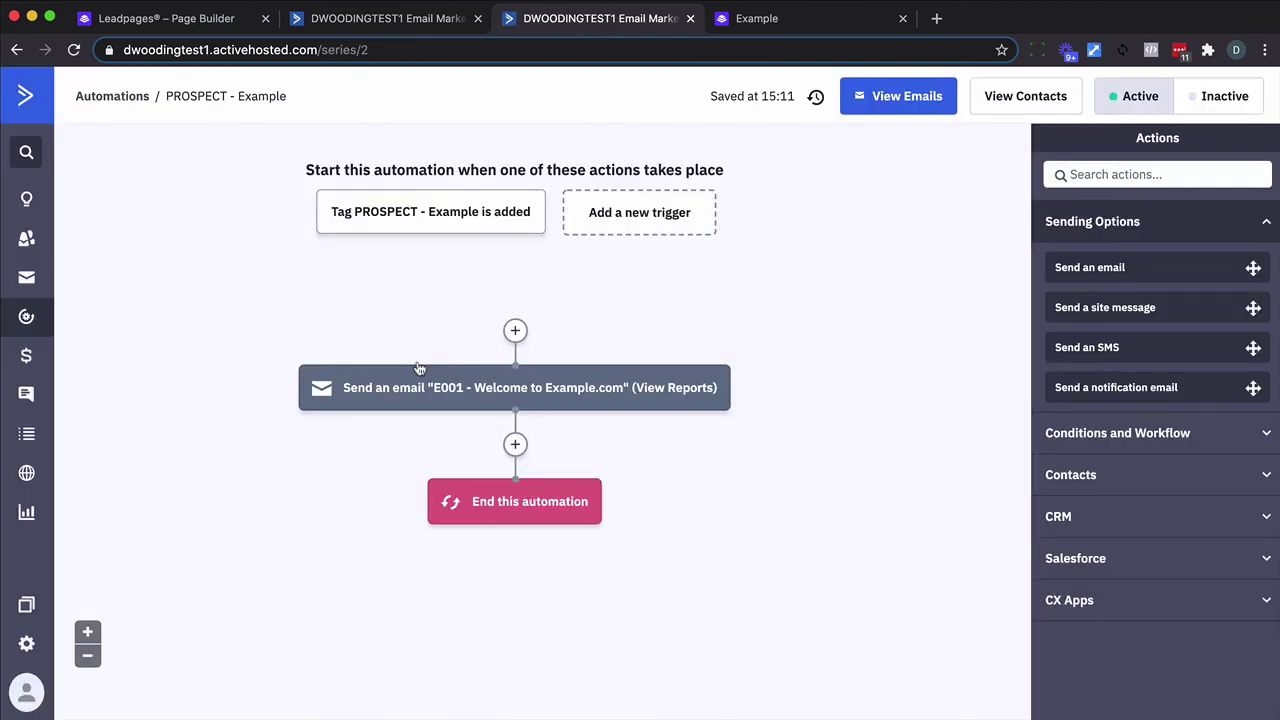
mouse_move(356, 228)
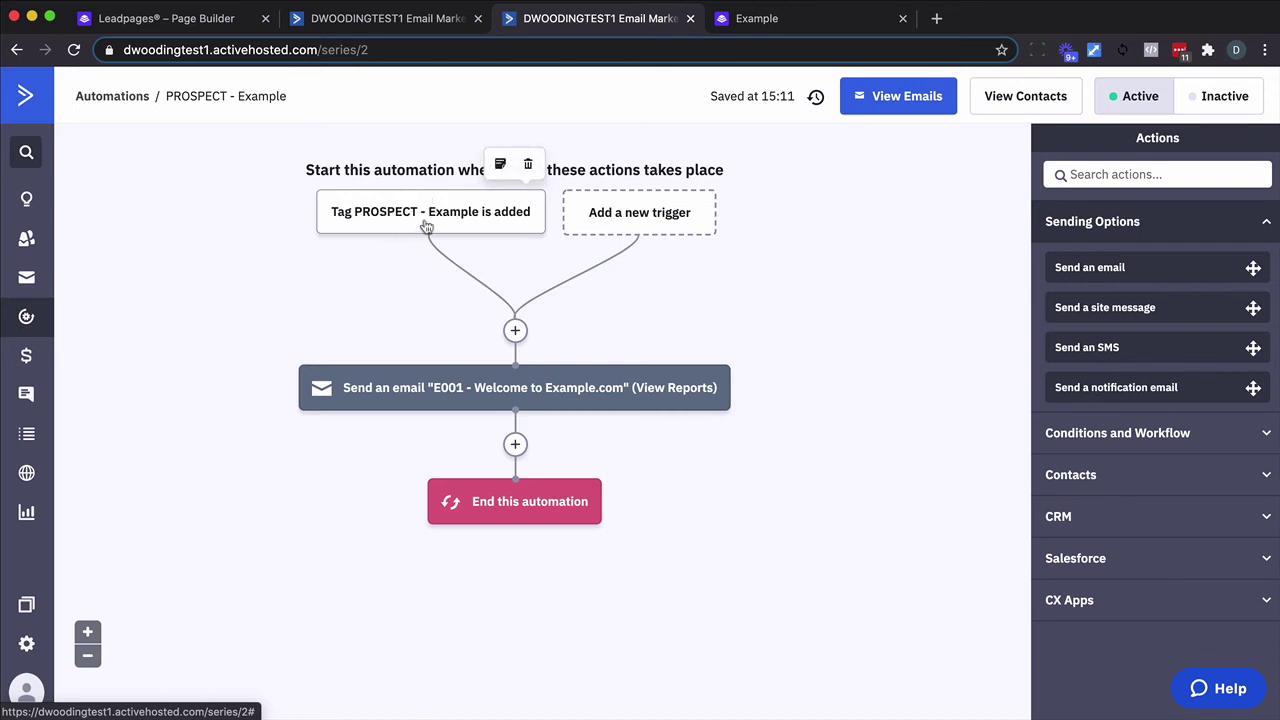
click(426, 226)
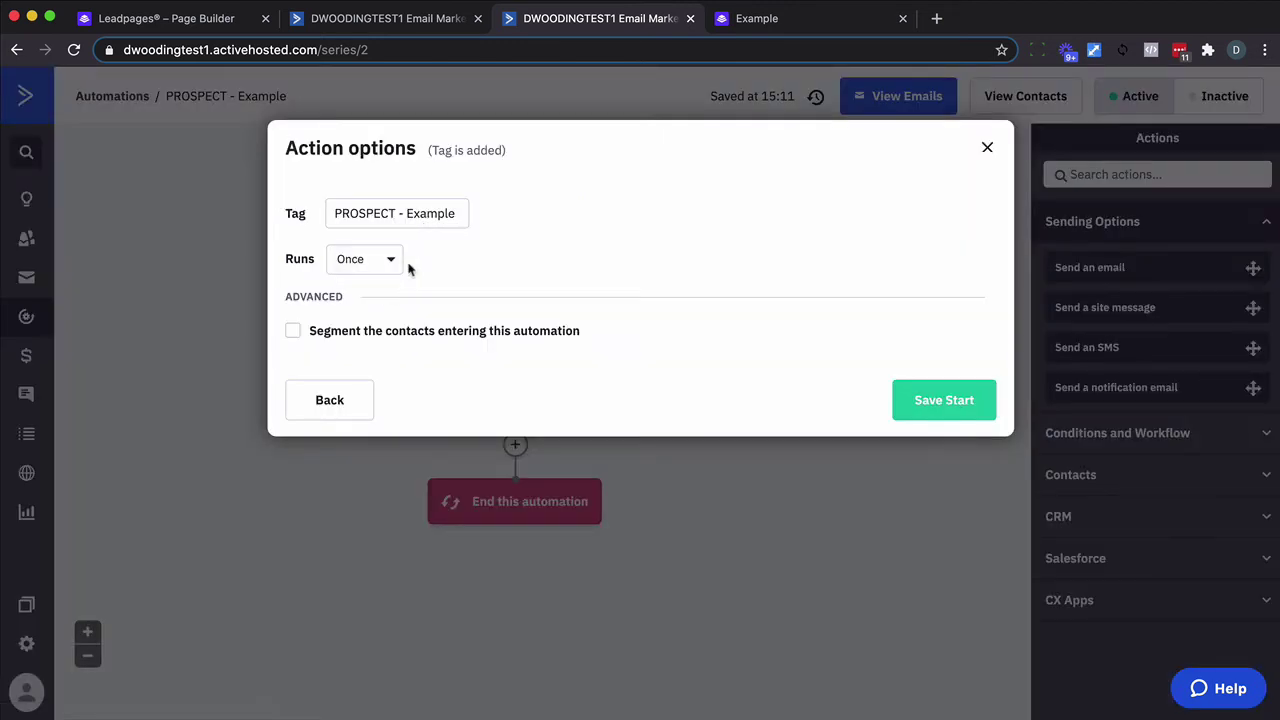
click(987, 149)
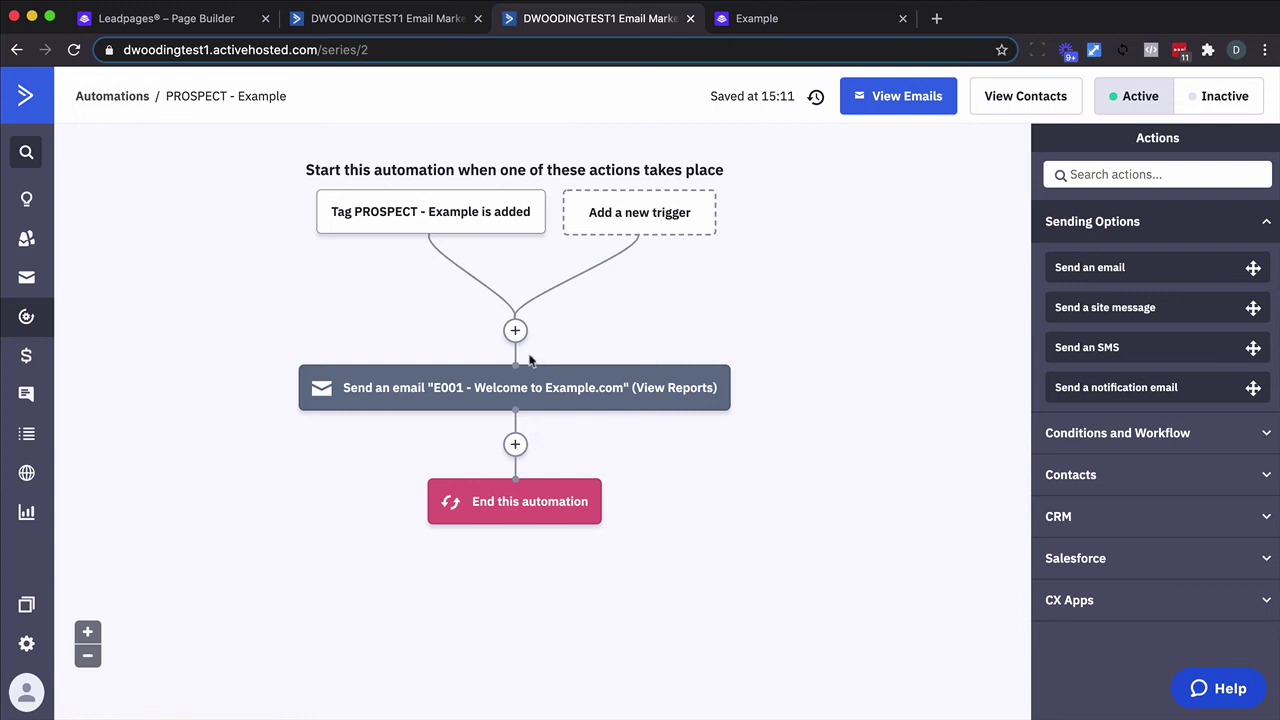
After the welcome email, add a Contacts > Add a tag step applying the BROADCAST - Example tag.
click(516, 445)
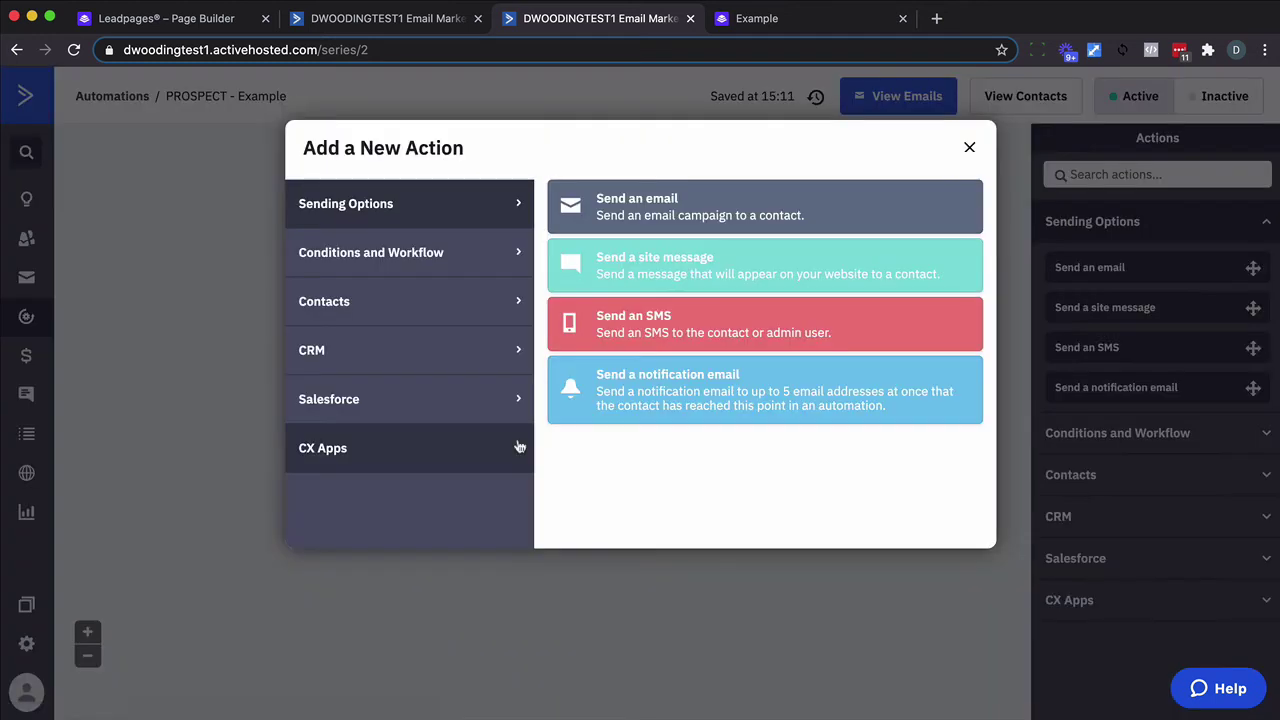
click(460, 300)
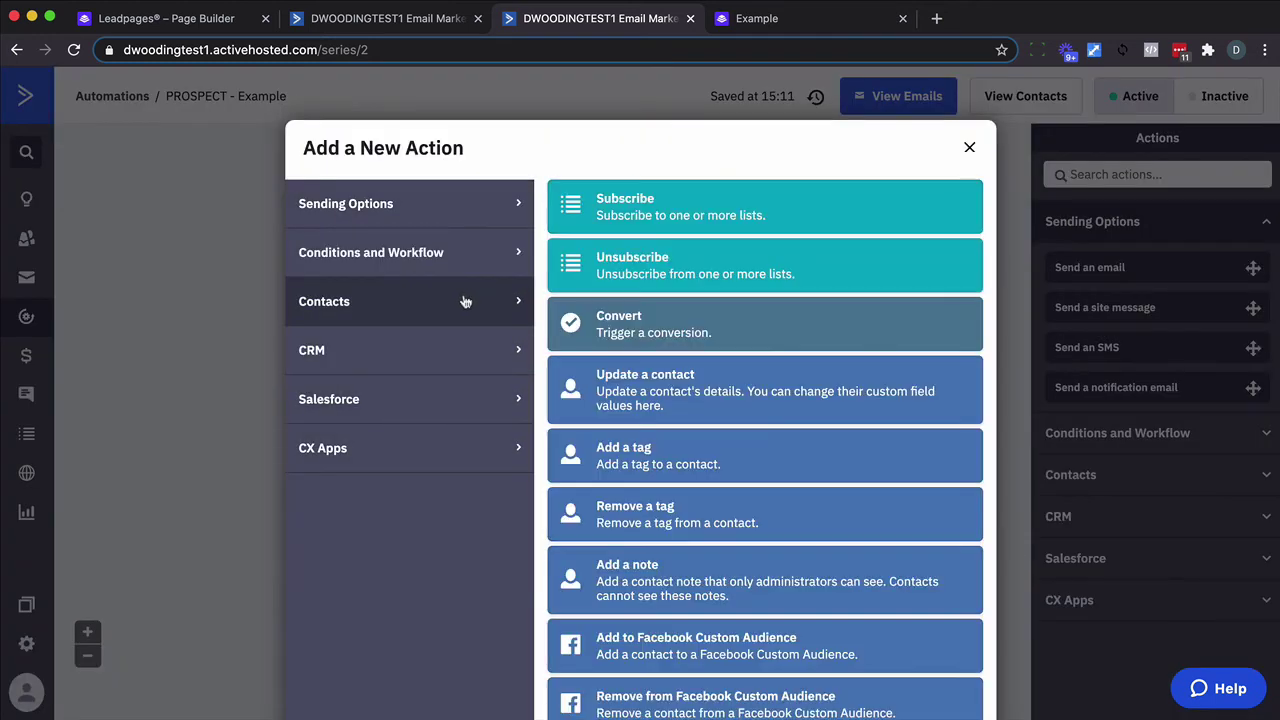
click(628, 450)
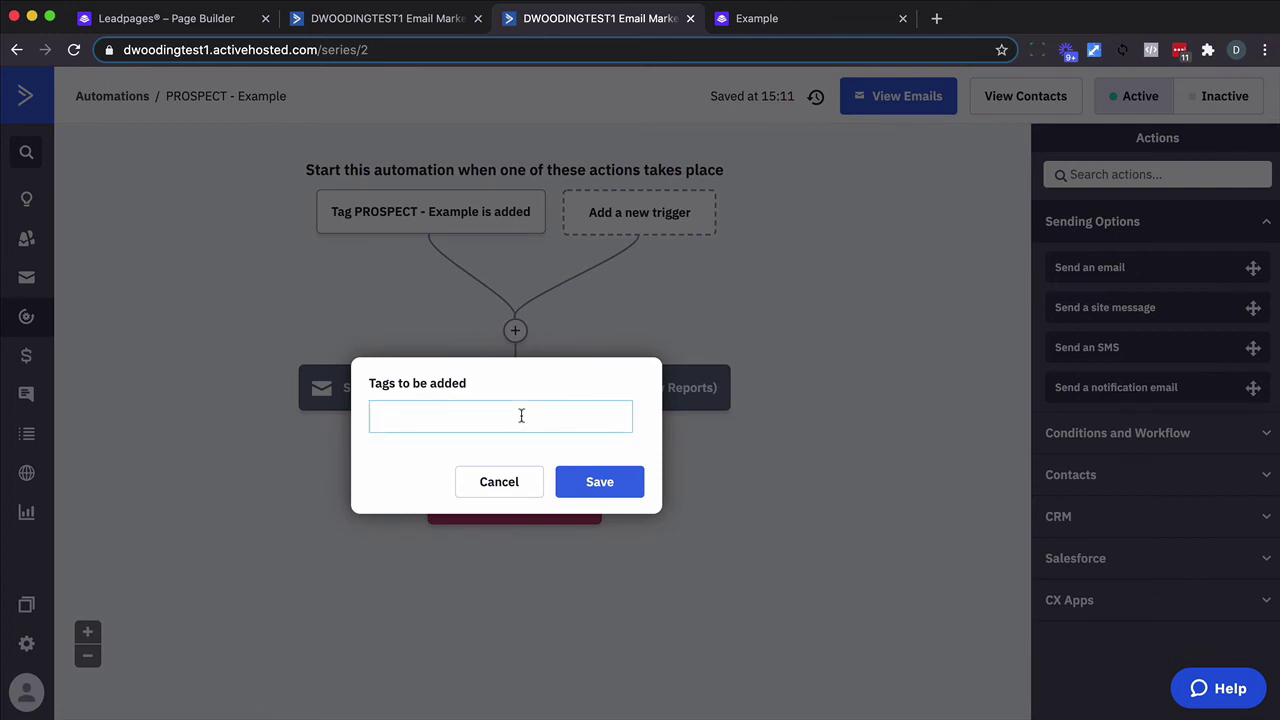
text(BROADCAST - Example)
click(585, 485)
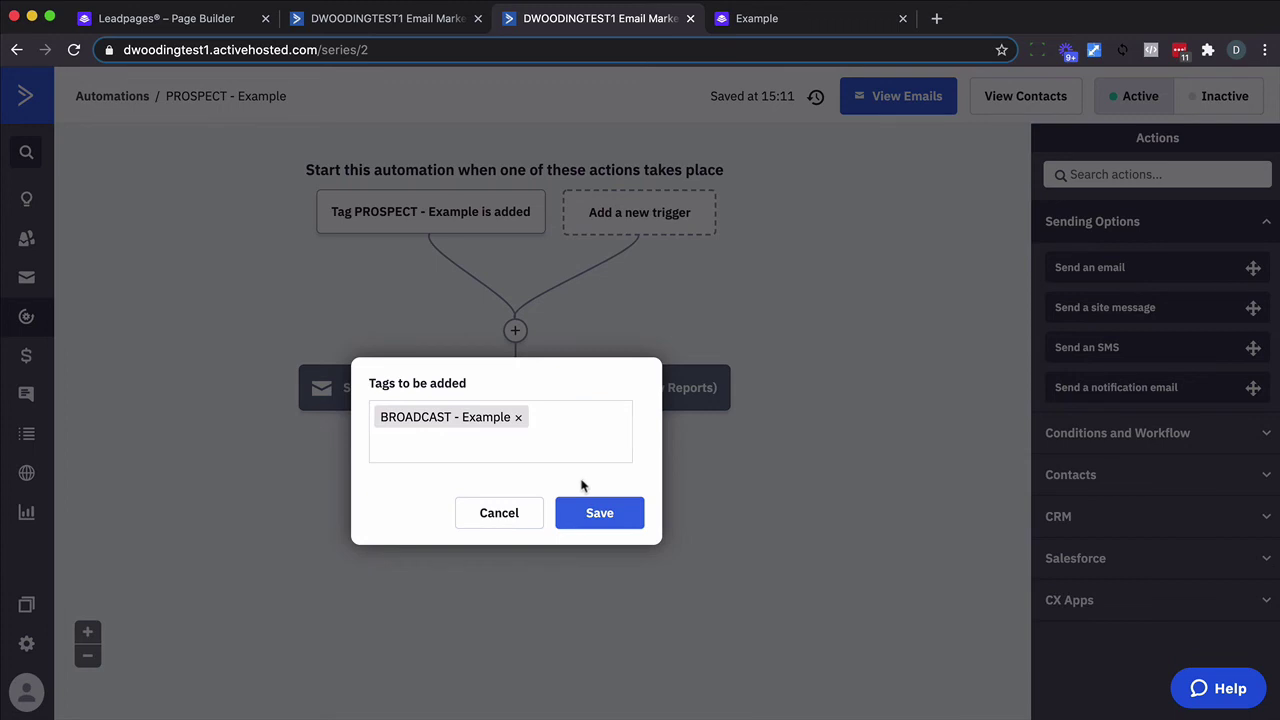
click(576, 514)
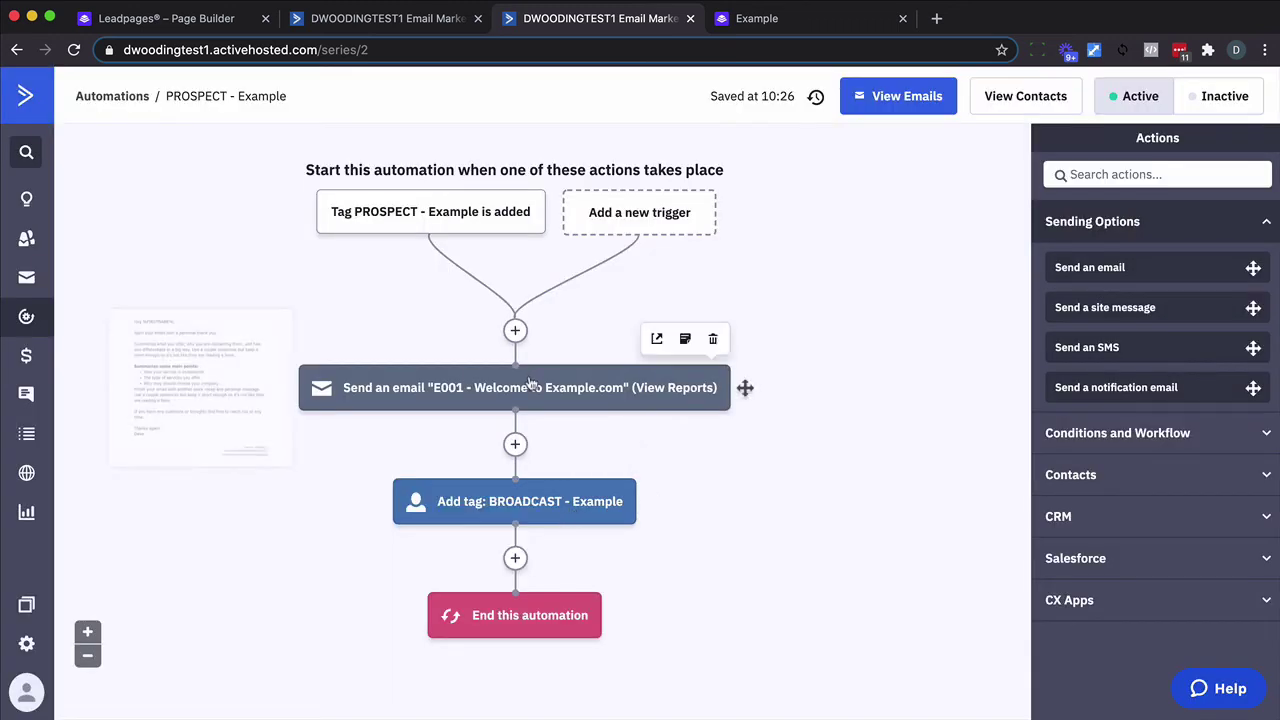
Insert a 'Wait for a specified period' step of 1 day before the BROADCAST - Example tag step.
click(515, 445)
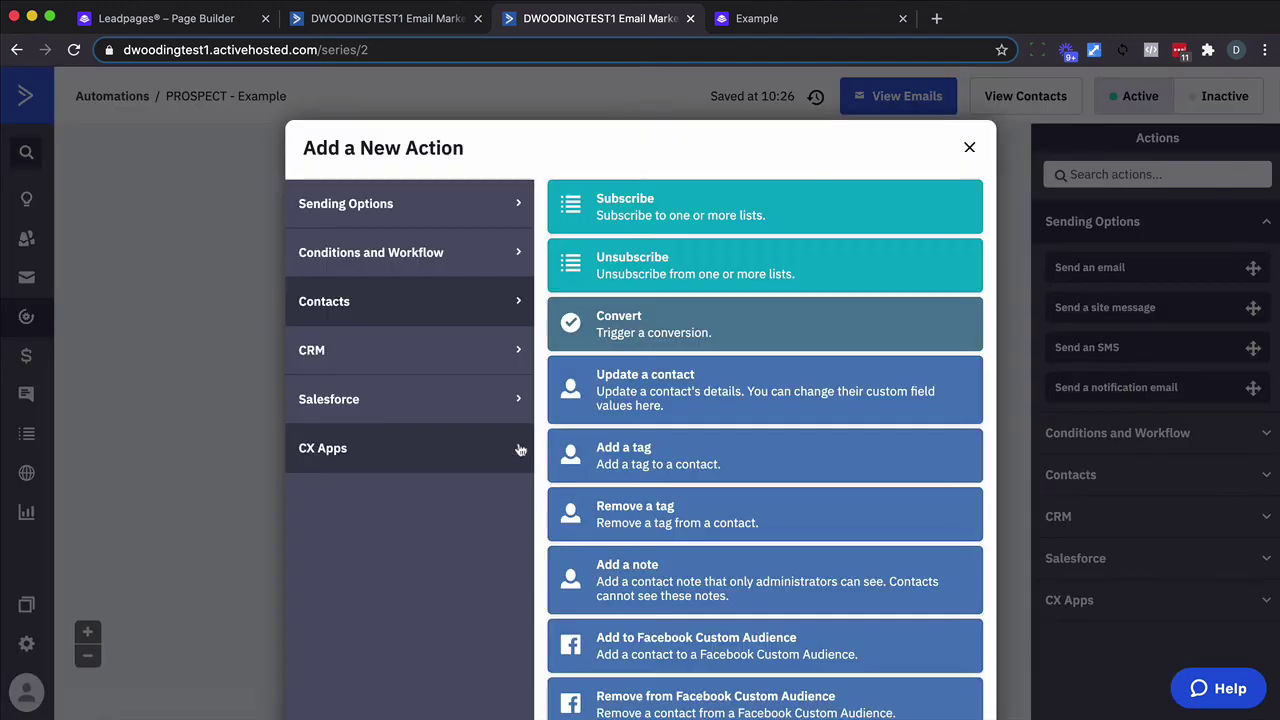
click(452, 255)
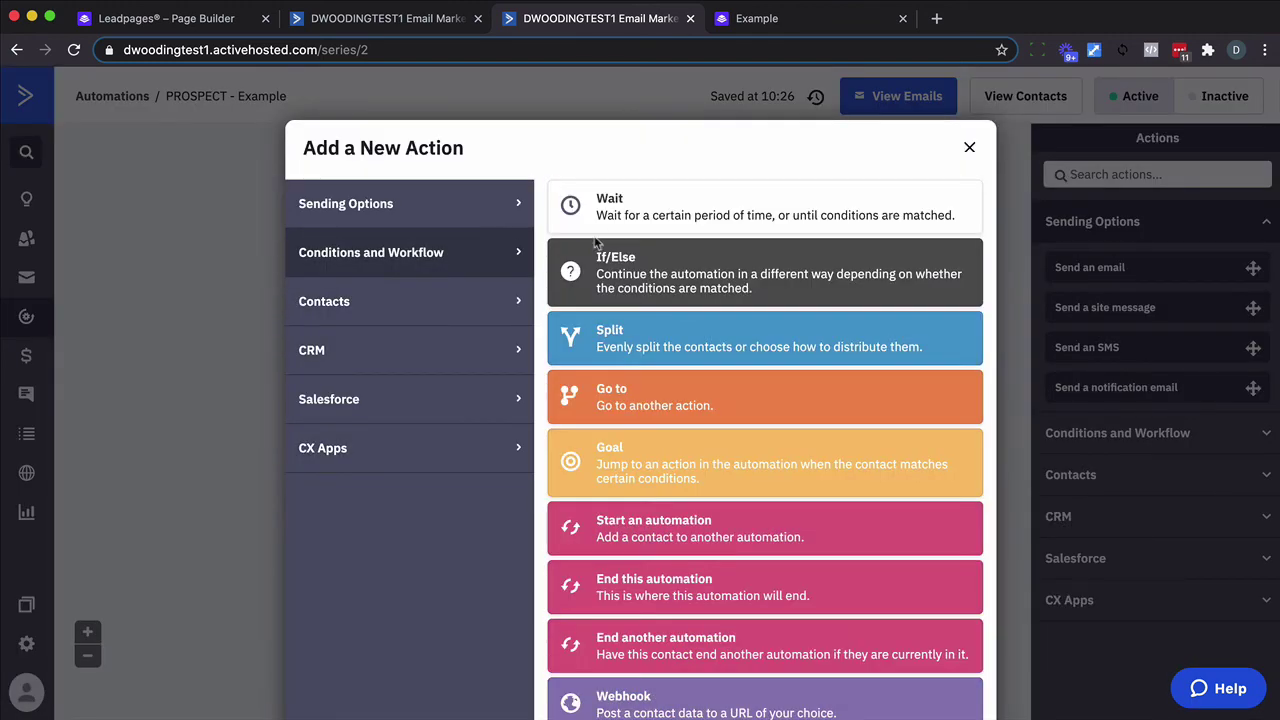
click(622, 222)
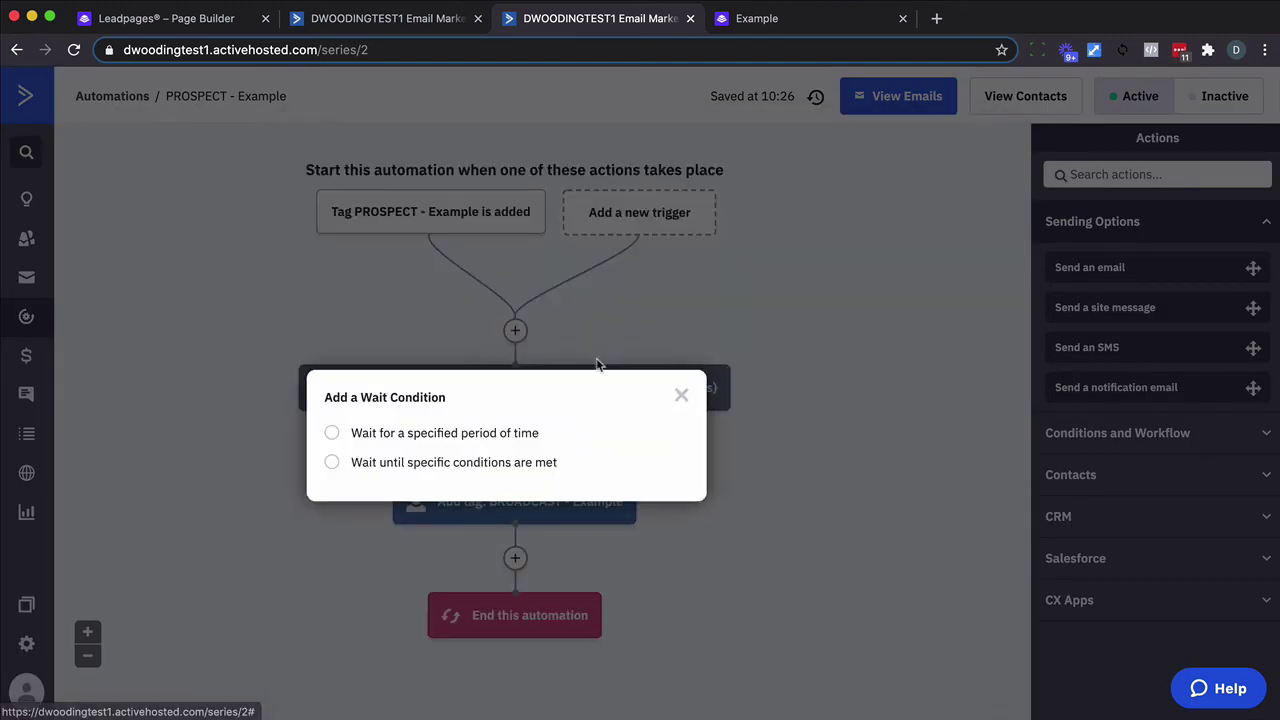
click(505, 436)
click(636, 515)
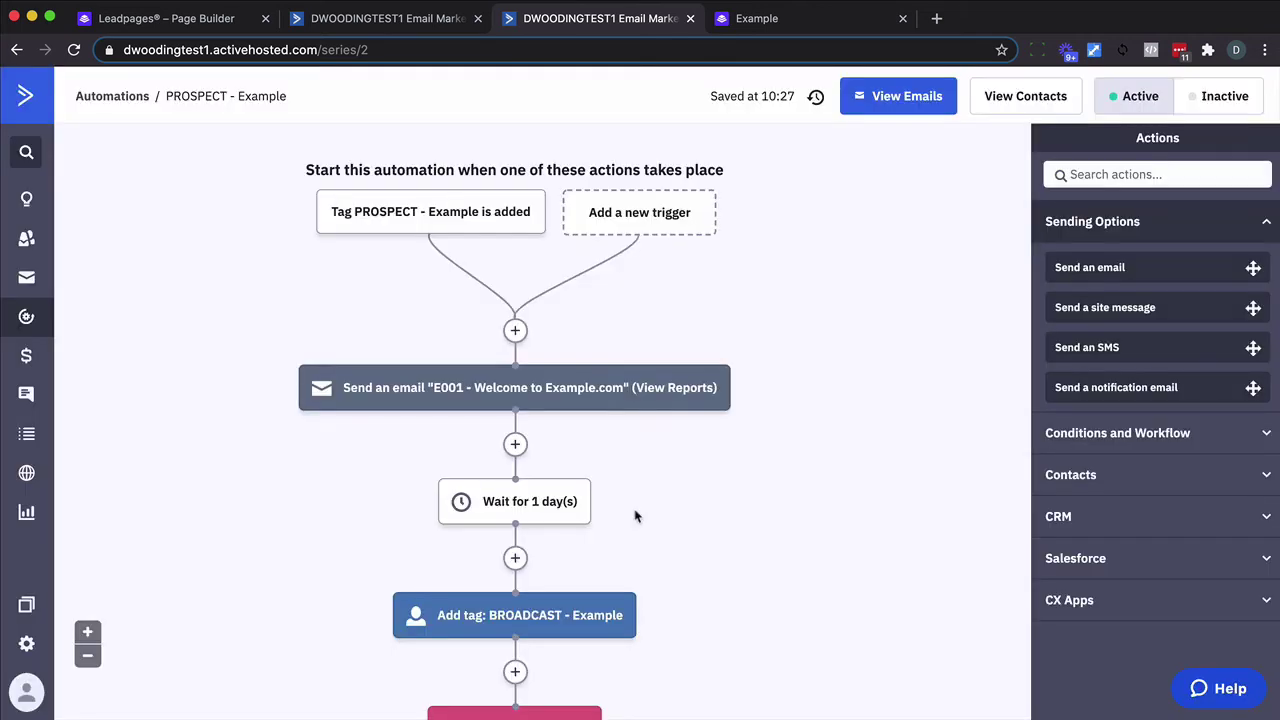
mouse_move(592, 394)
mouse_move(530, 522)
mouse_move(542, 616)
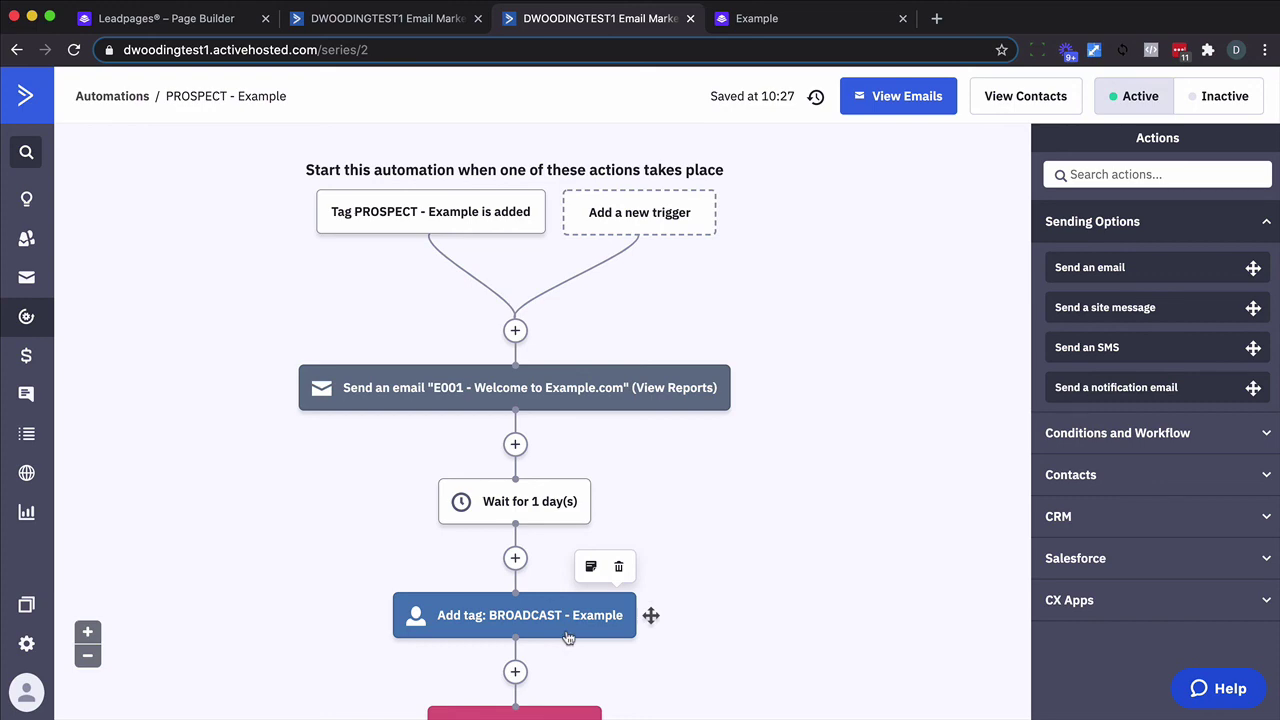
On the live Example page, submit a test Gmail address through the Get the Bundle form.
click(785, 30)
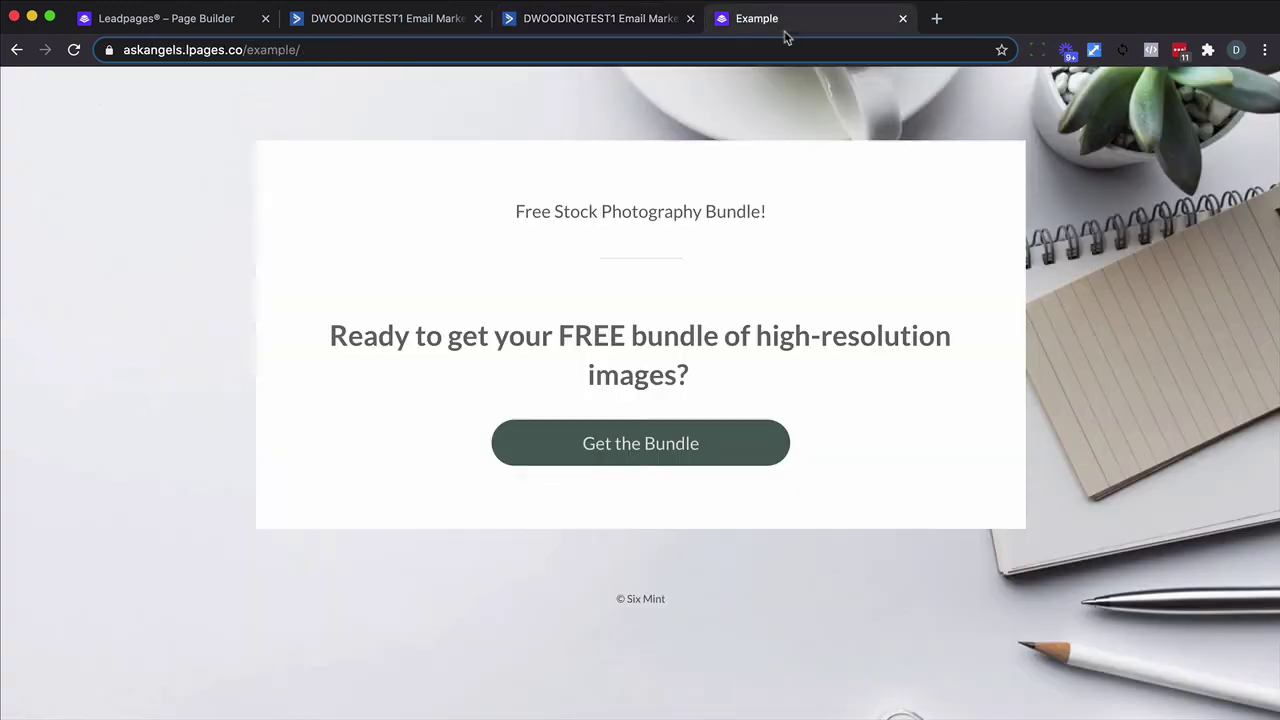
click(666, 440)
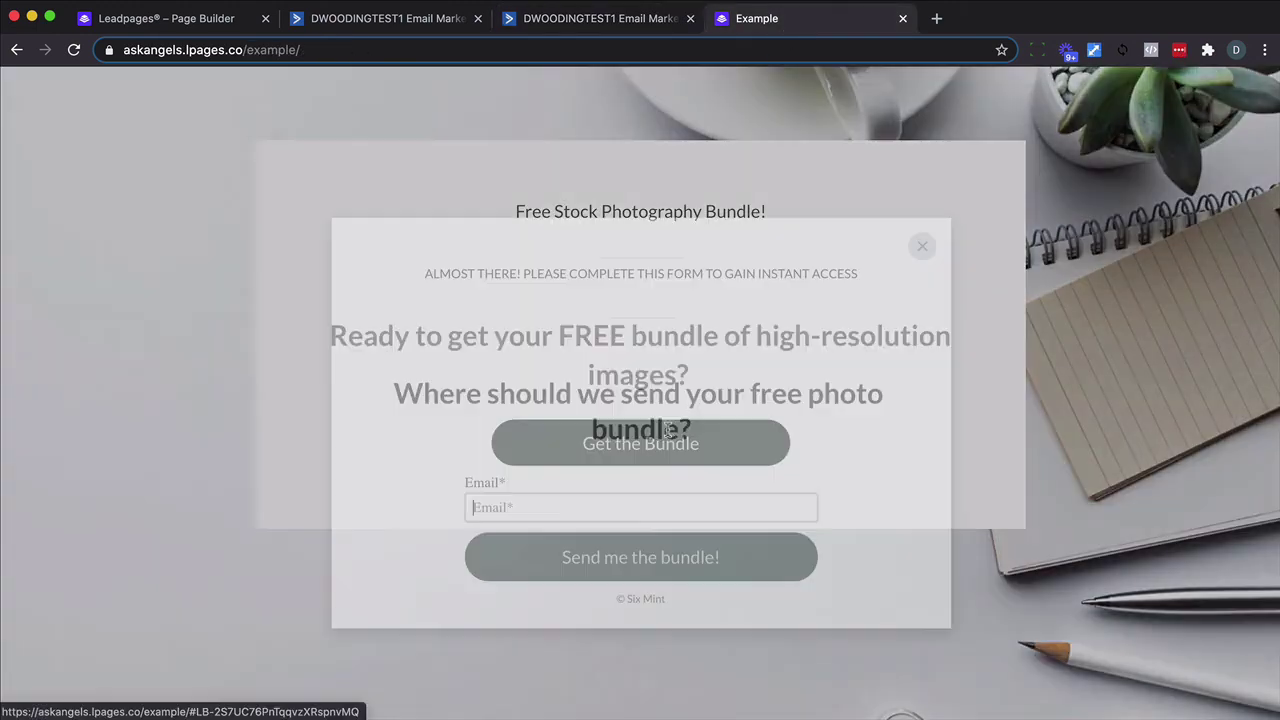
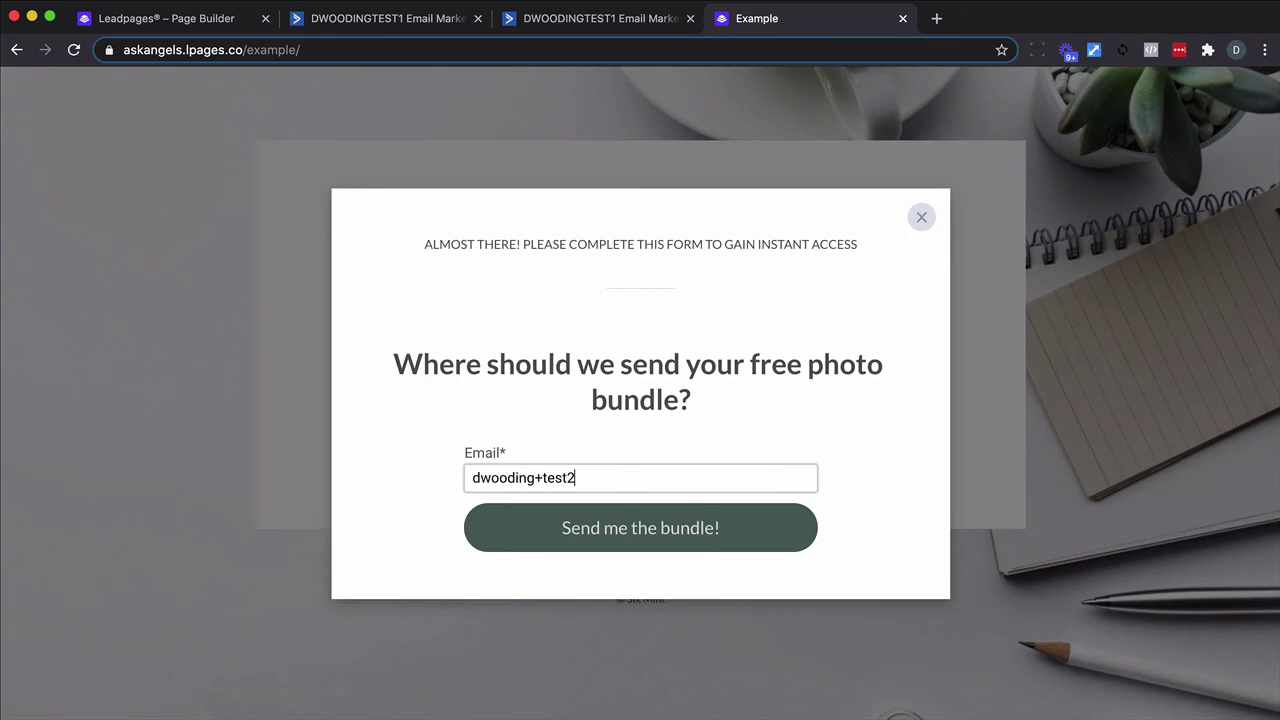
click(568, 523)
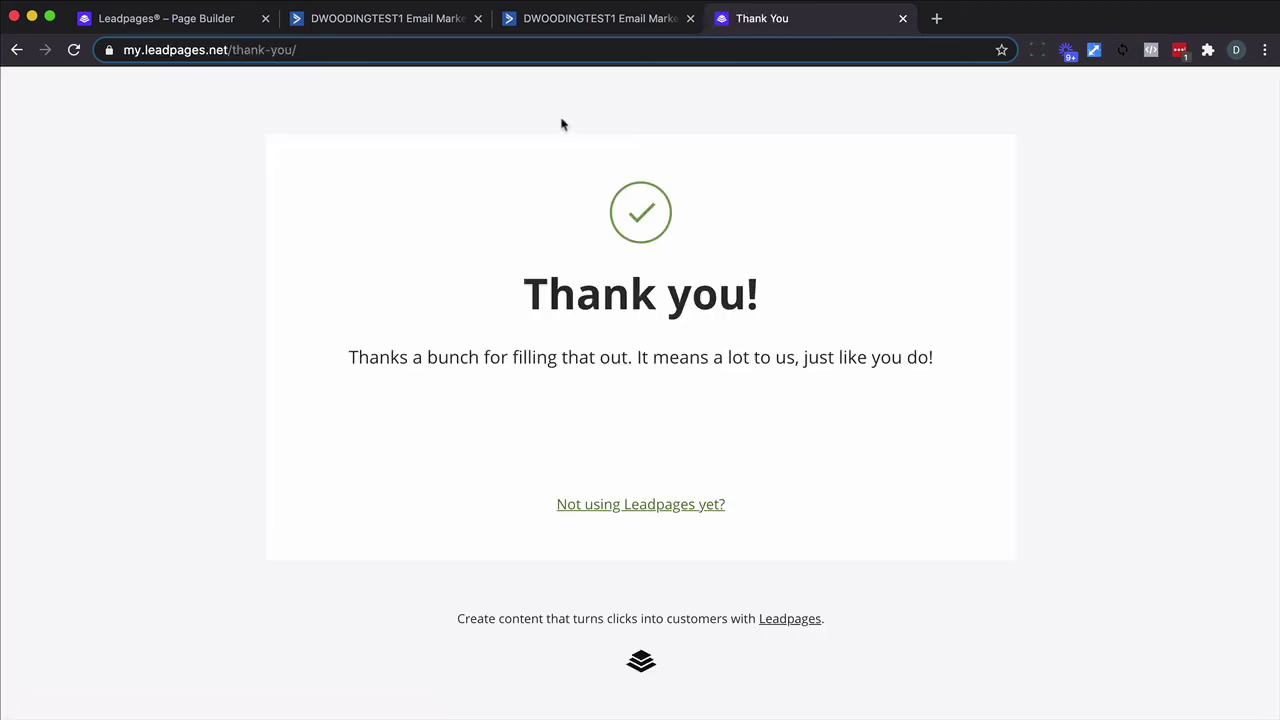
click(548, 27)
Open the test contact's record and follow its Entered automation activity to PROSPECT - Example.
click(18, 152)
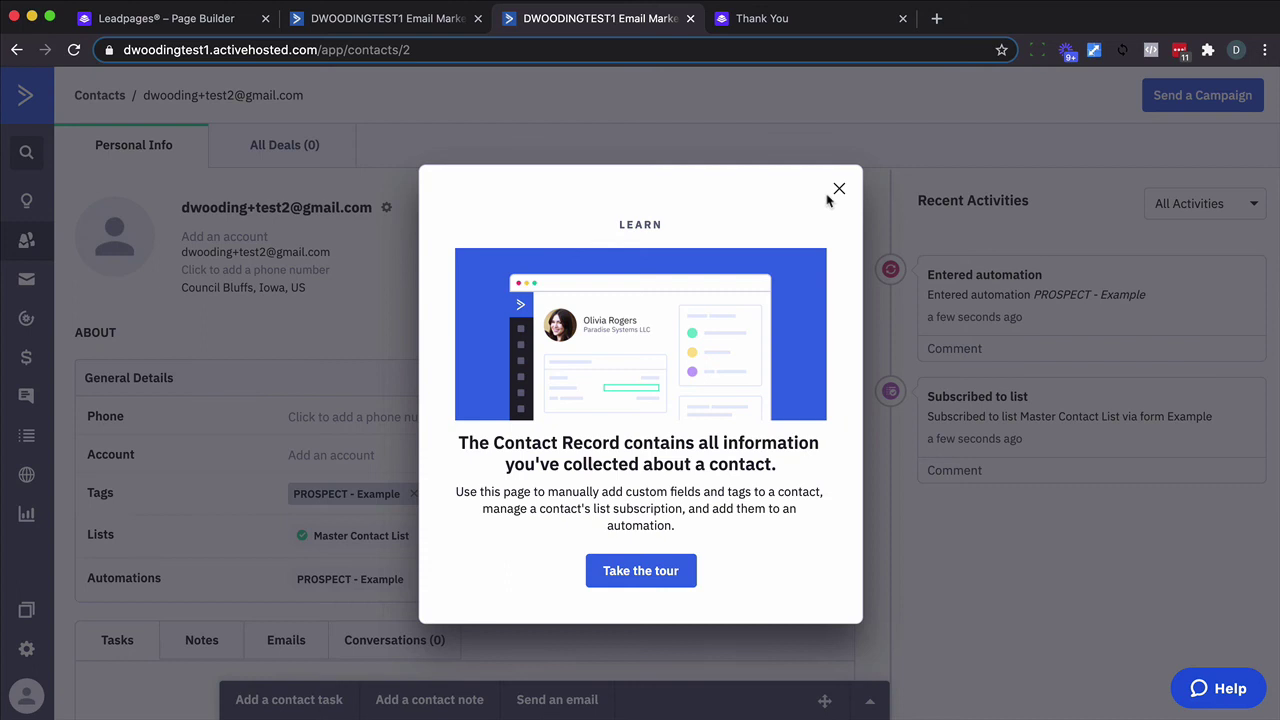
click(836, 190)
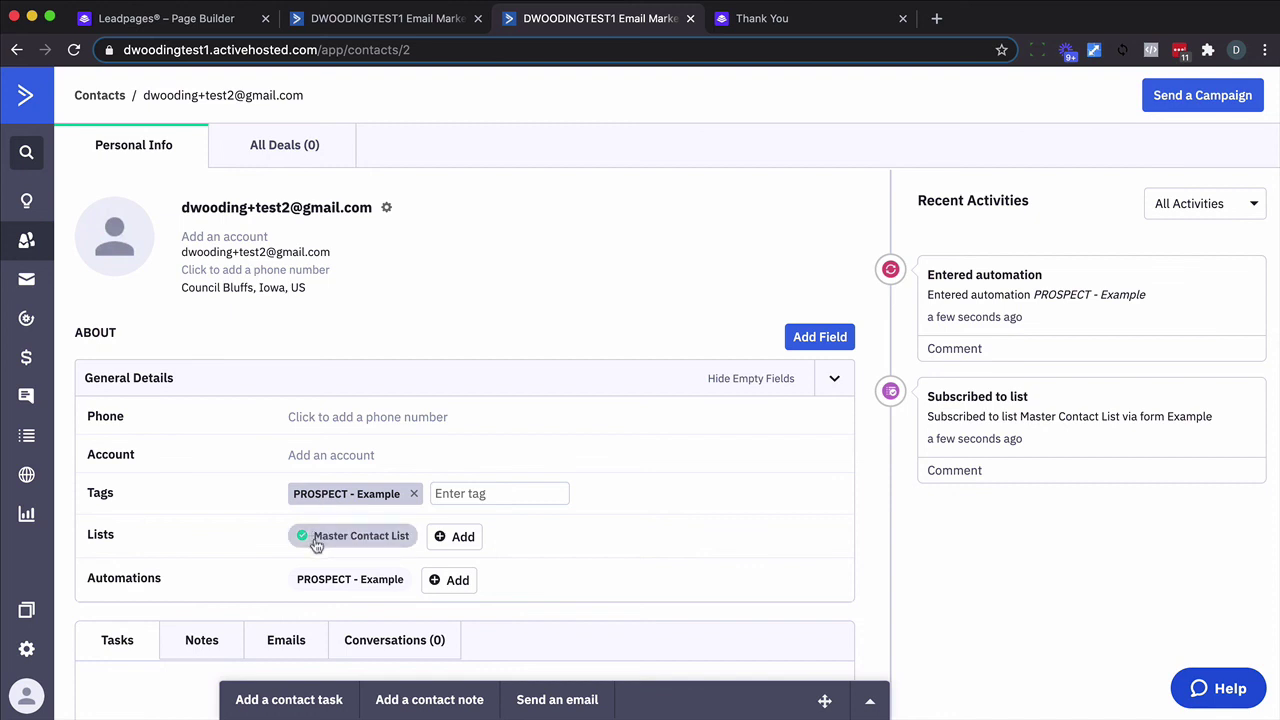
click(1104, 300)
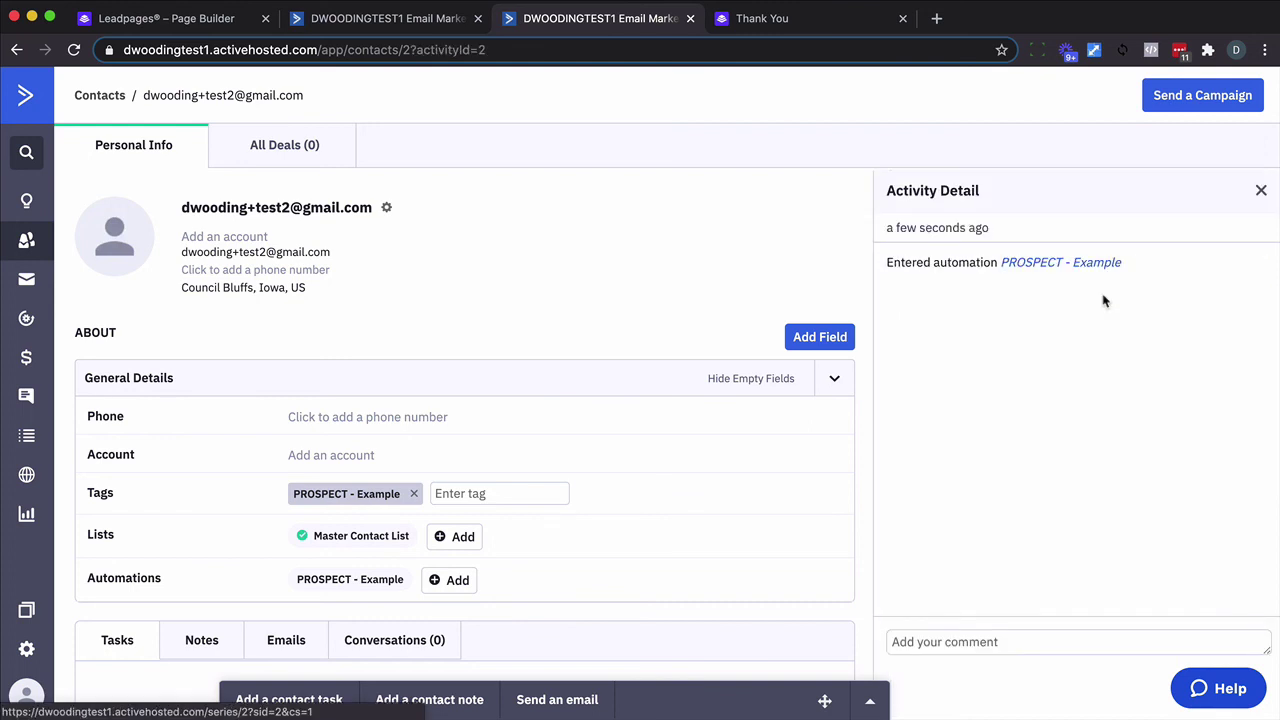
click(1090, 266)
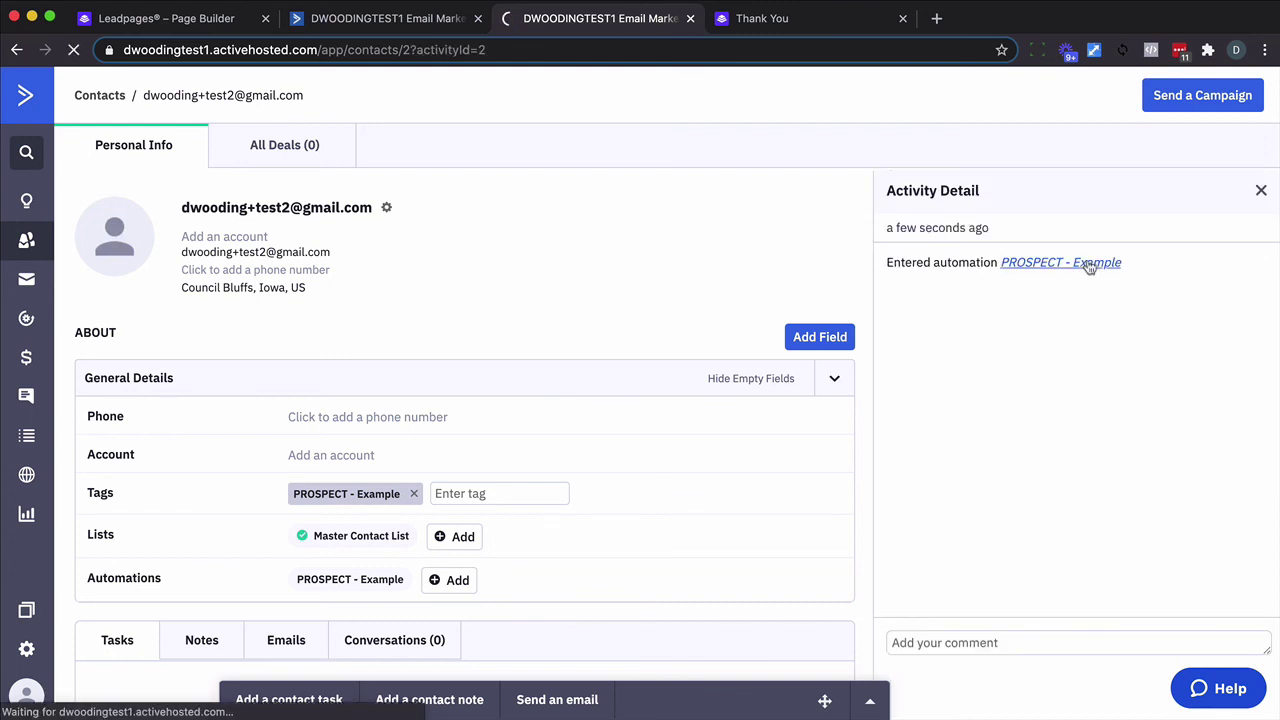